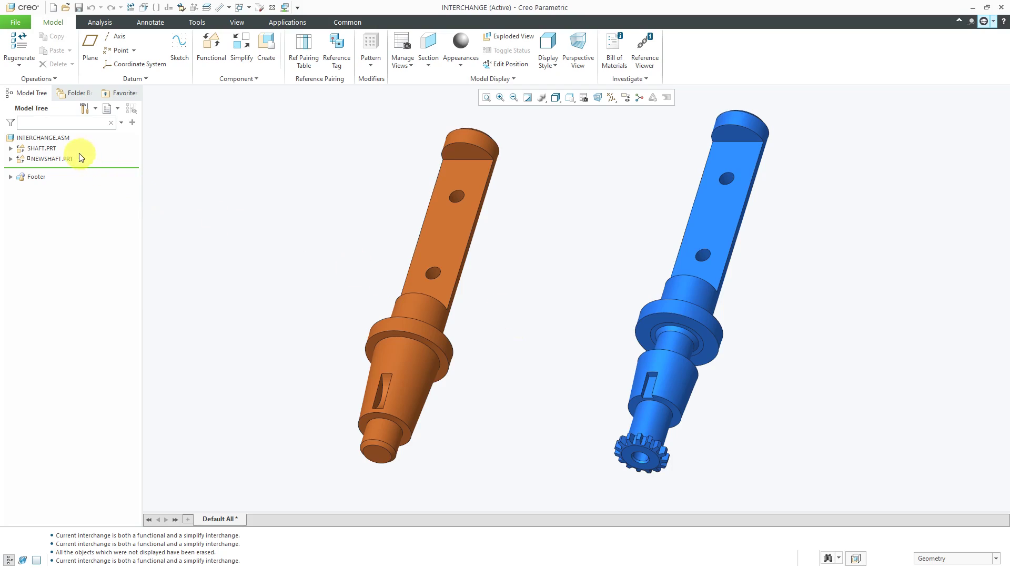
left_click(21, 26)
mouse_move(33, 99)
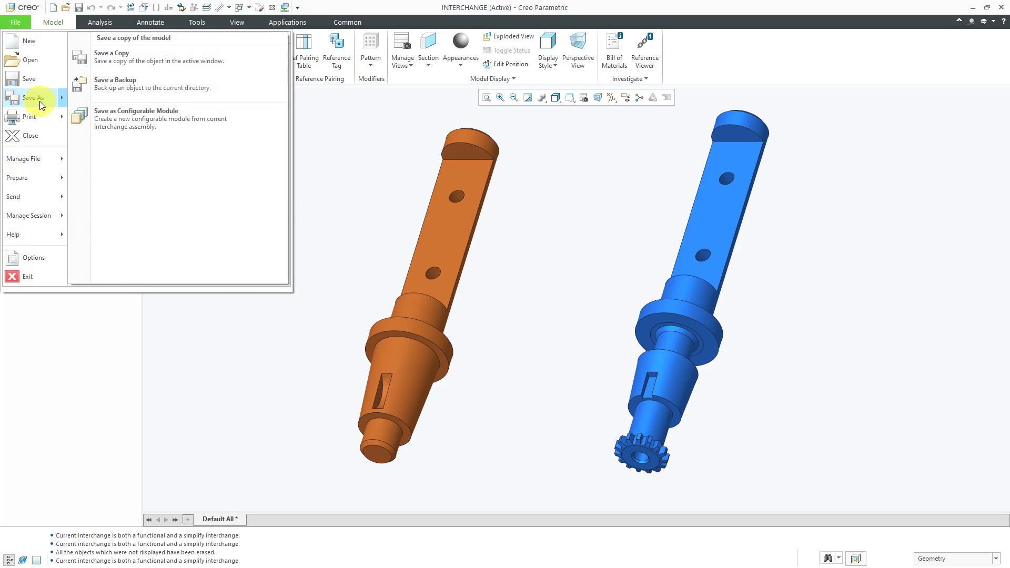
left_click(140, 121)
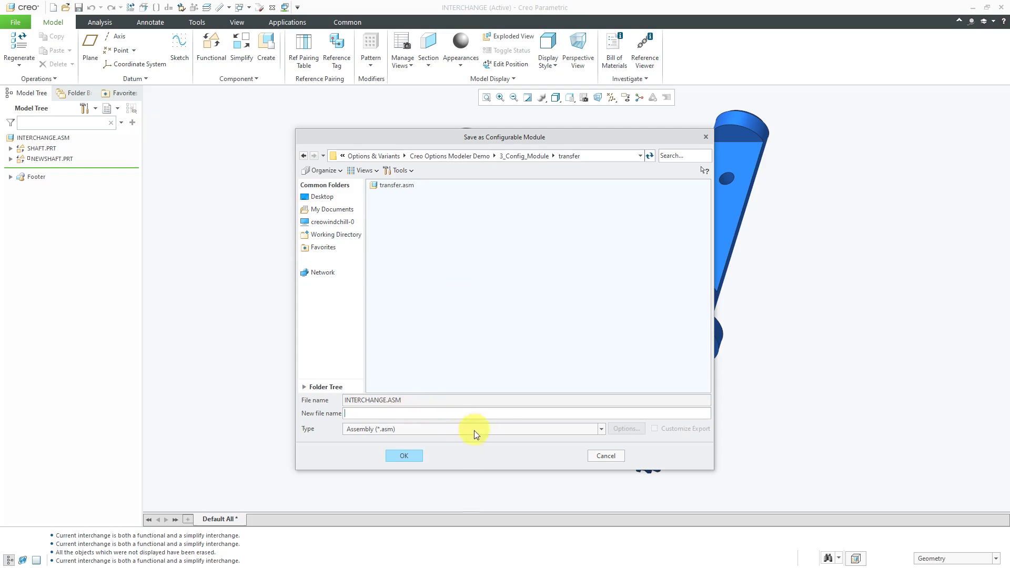
left_click(606, 456)
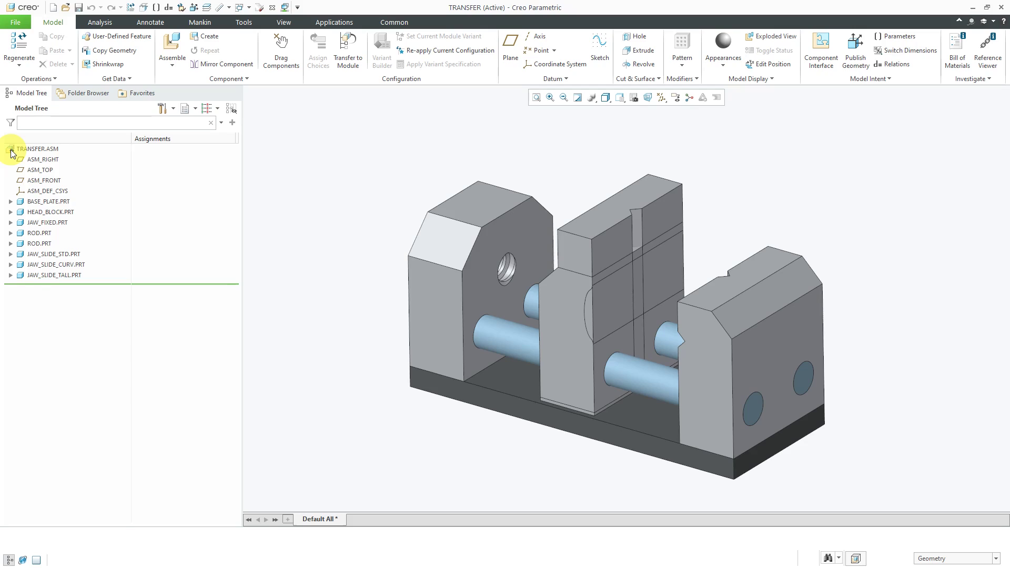
Transfer JAW_SLIDE_STD.PRT into a new configurable module named module0001, using the default template with autotagging and tag review after transfer enabled.
left_click(67, 255)
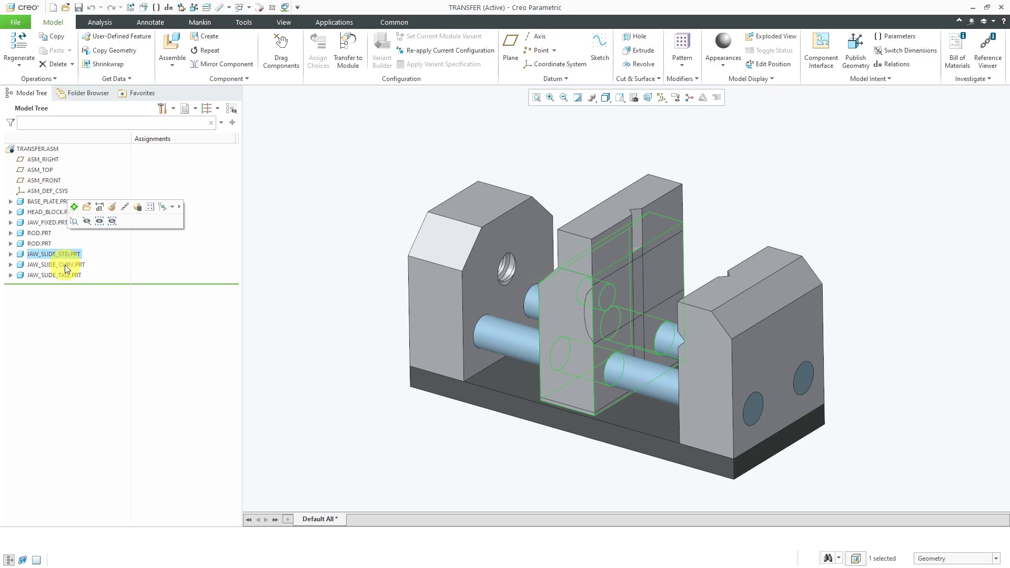
left_click(65, 264)
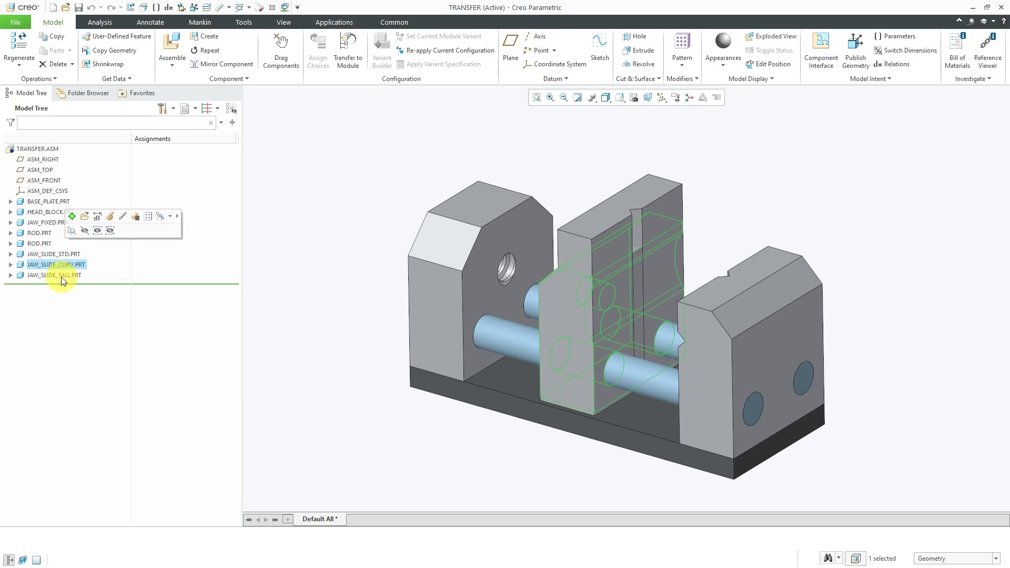
left_click(61, 276)
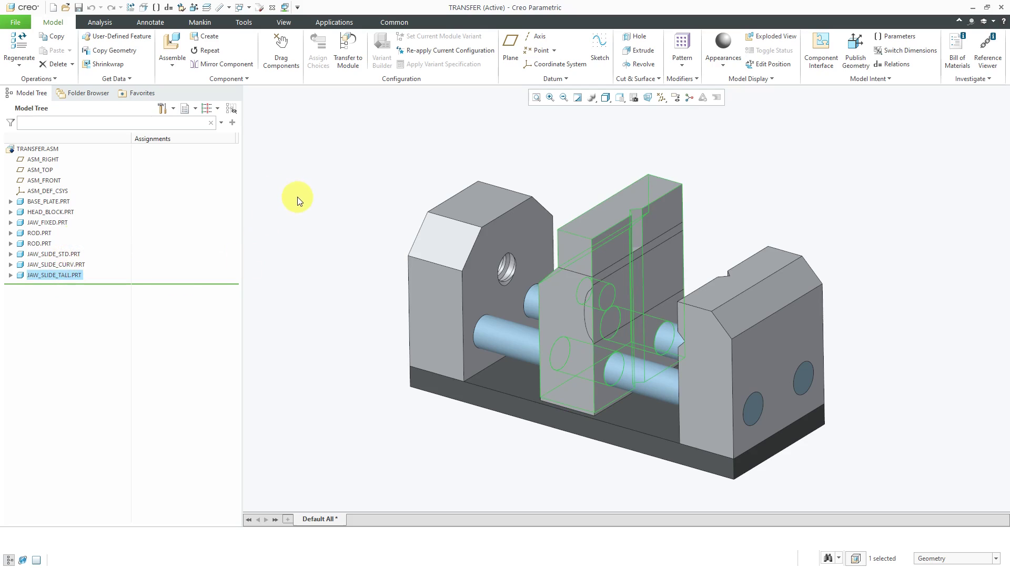
left_click(67, 257)
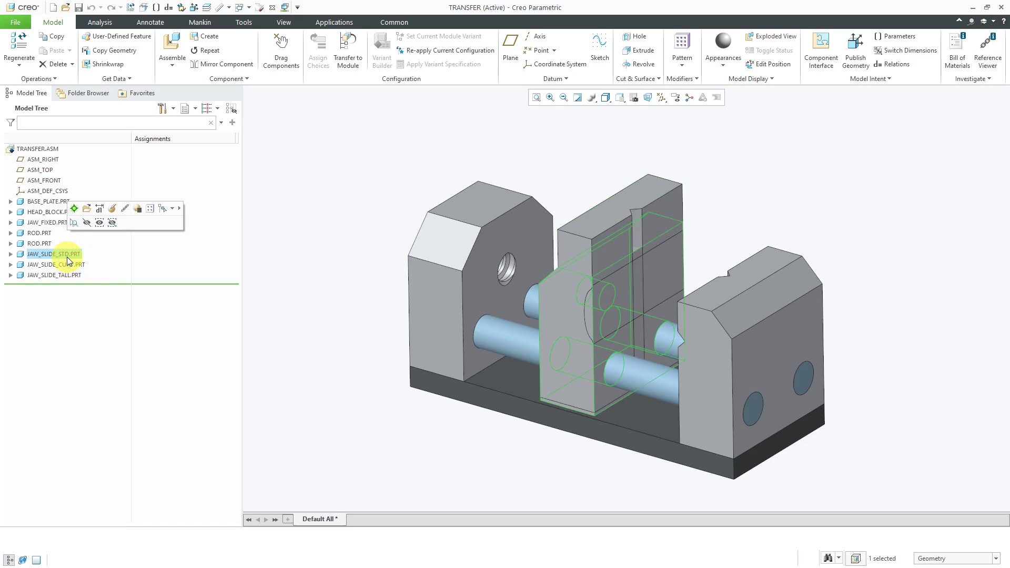
left_click(351, 62)
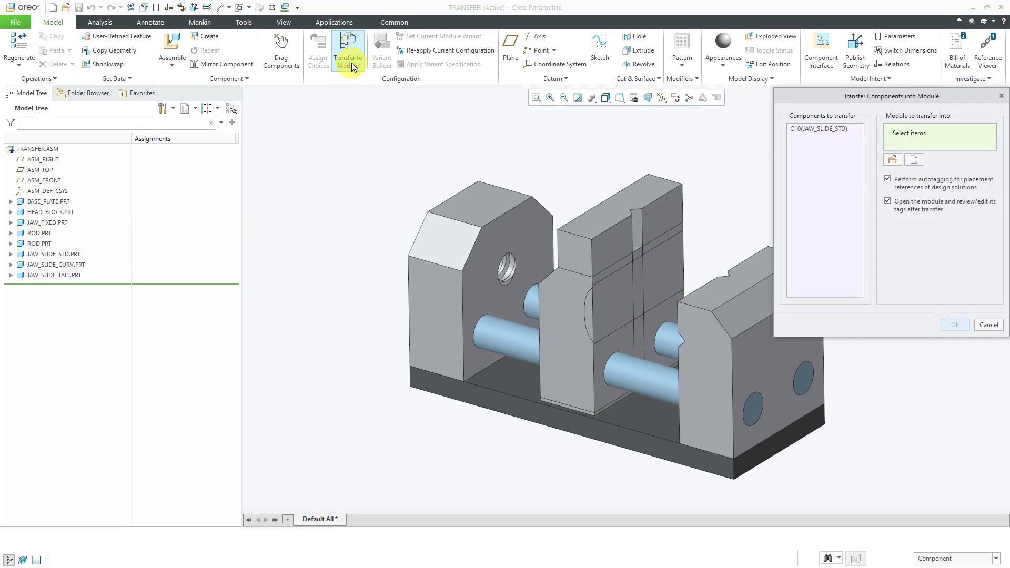
left_click_drag(859, 96, 453, 140)
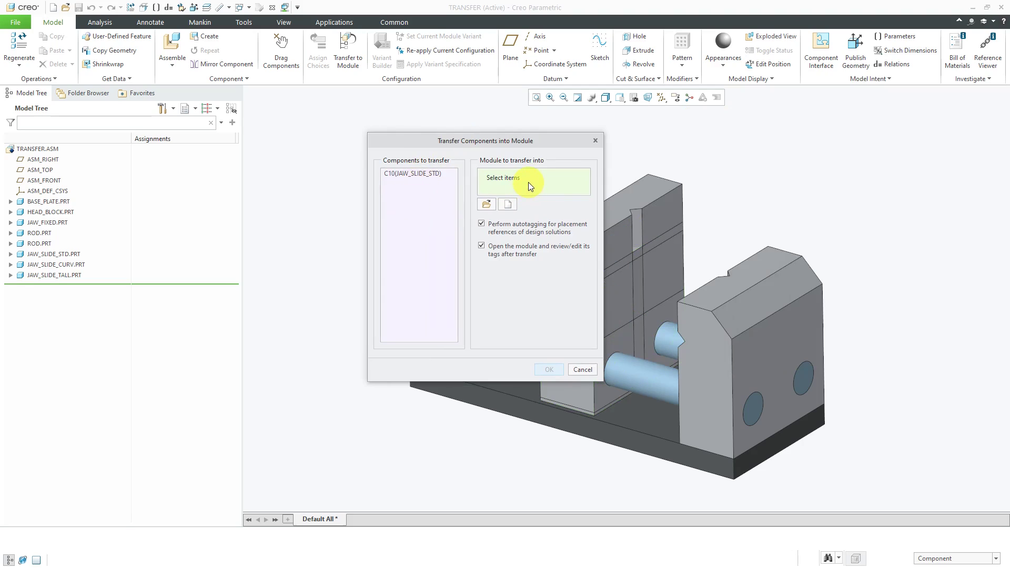
left_click(508, 206)
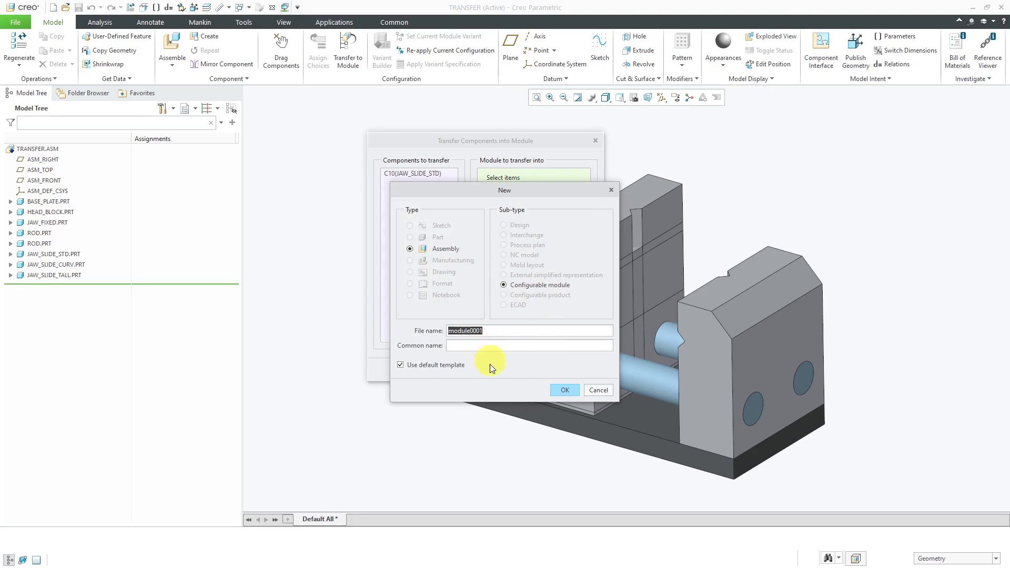
left_click(561, 388)
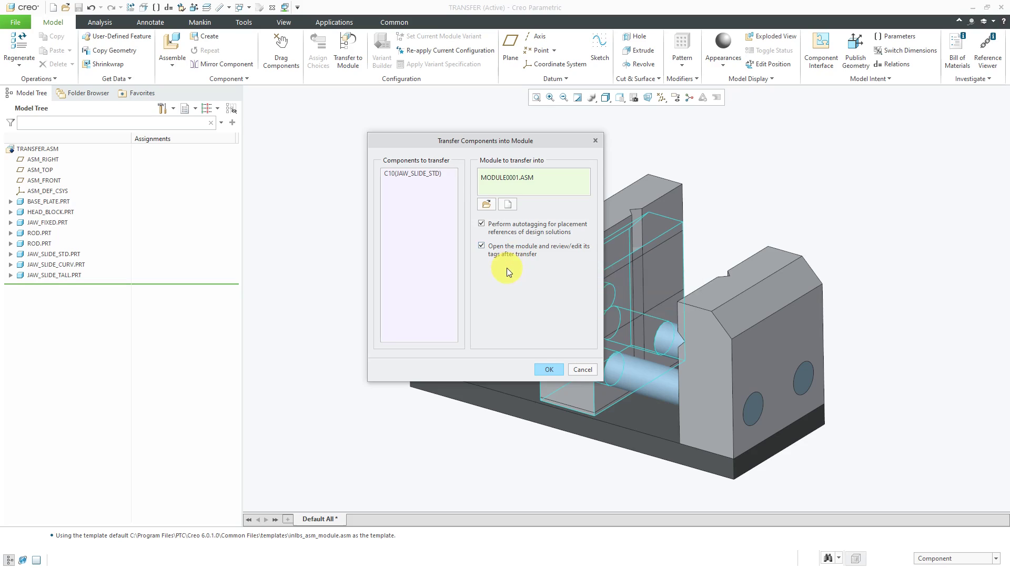
left_click(546, 369)
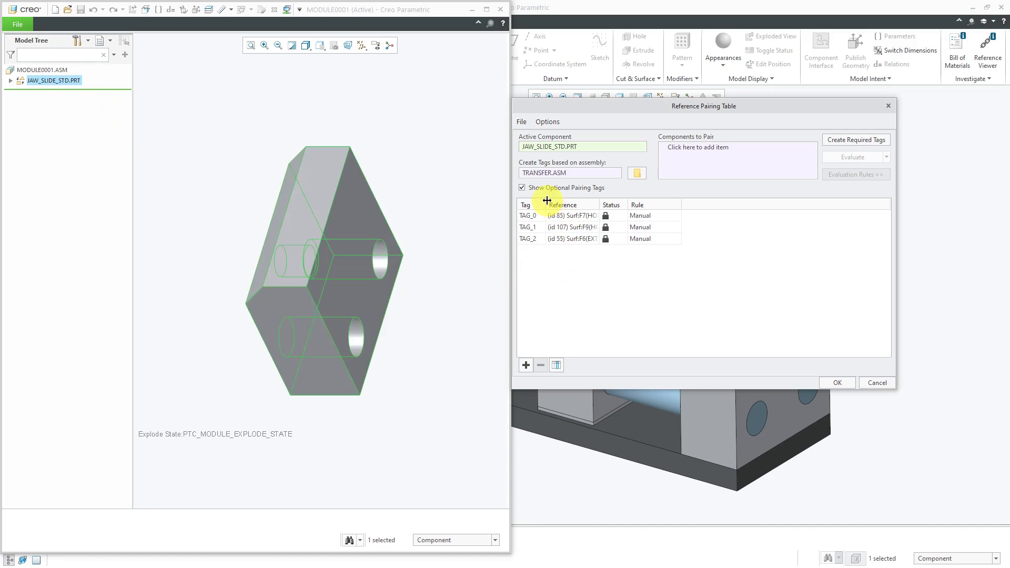
Review the surfaces referenced by TAG_0, TAG_1 and TAG_2 on JAW_SLIDE_STD.PRT and accept the Reference Pairing Table.
left_click_drag(546, 205, 722, 205)
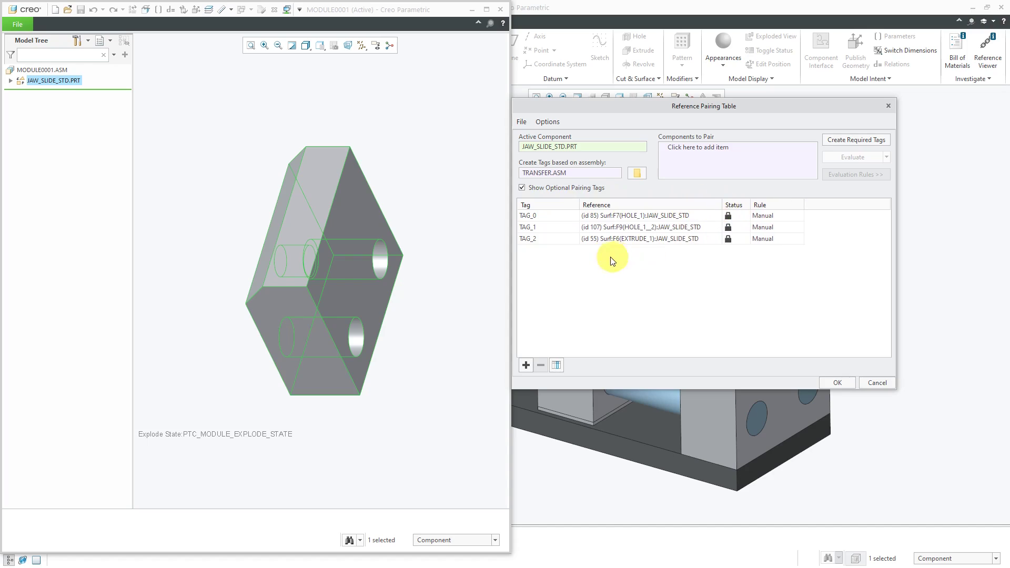
double_click(536, 215)
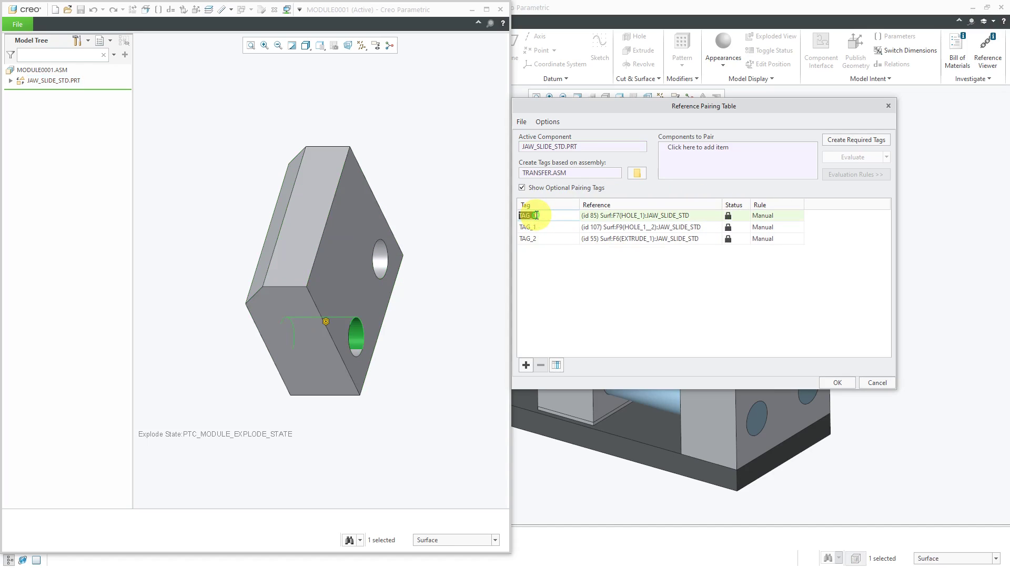
double_click(535, 225)
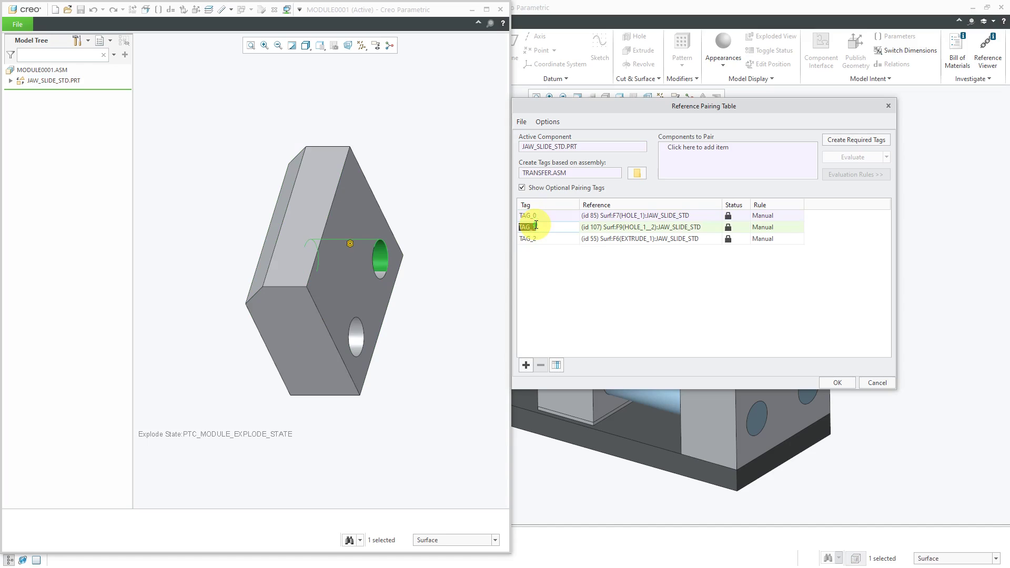
double_click(535, 238)
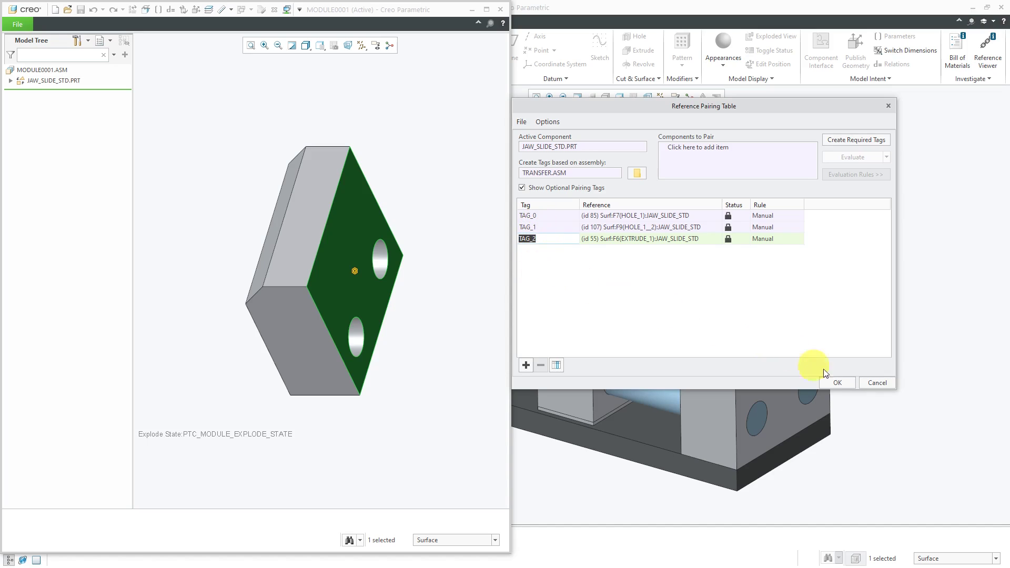
left_click(836, 384)
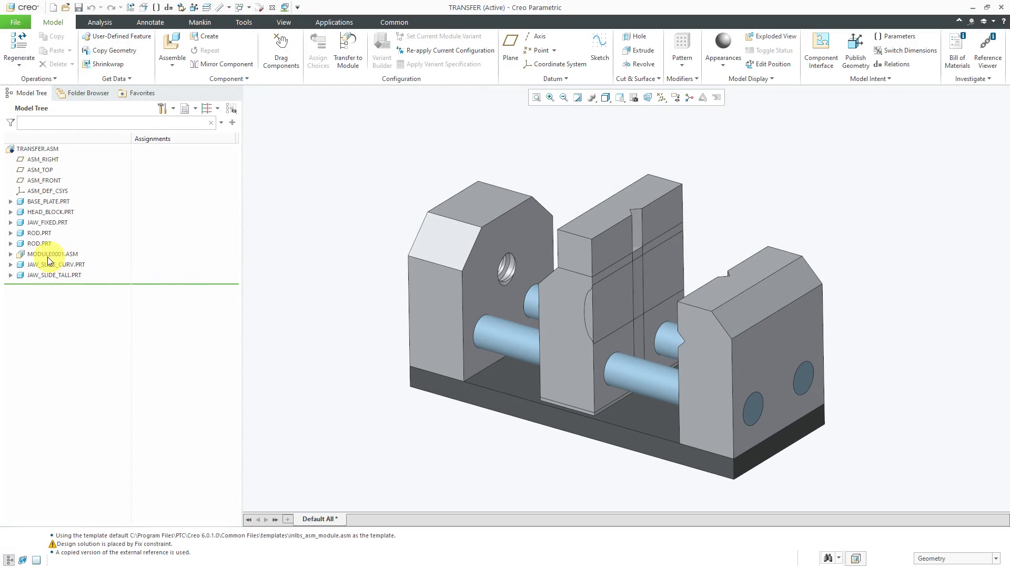
Transfer JAW_SLIDE_CURV.PRT and JAW_SLIDE_TALL.PRT together into the existing MODULE0001.ASM with autotagging off and tag review after transfer on.
left_click(11, 254)
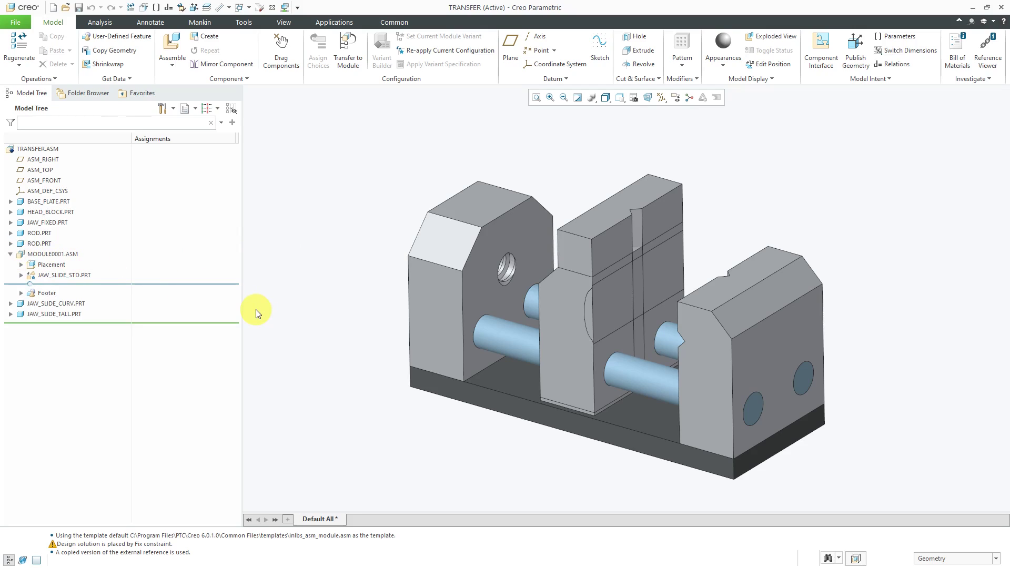
left_click(57, 304)
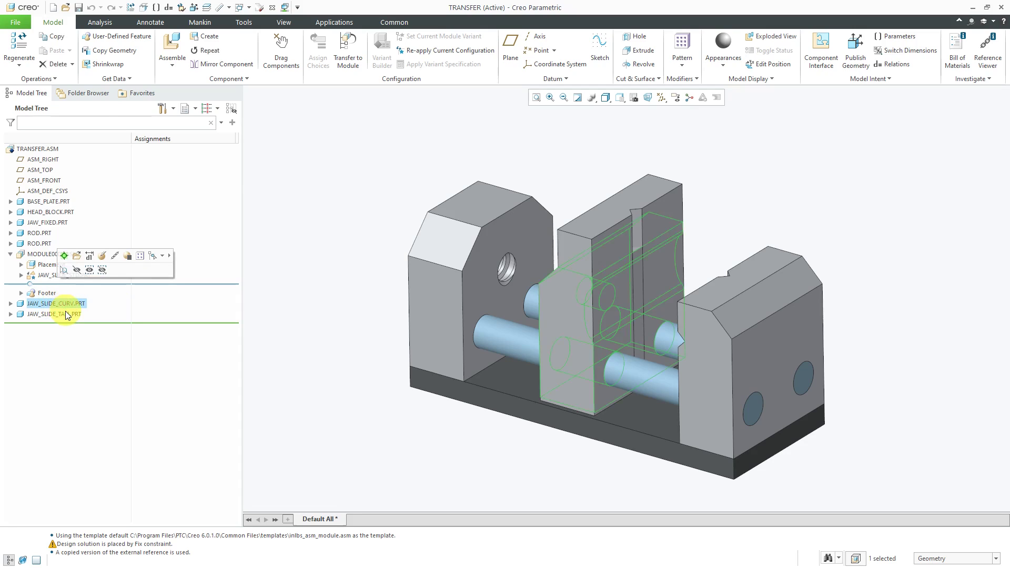
left_click(64, 315, "ctrl")
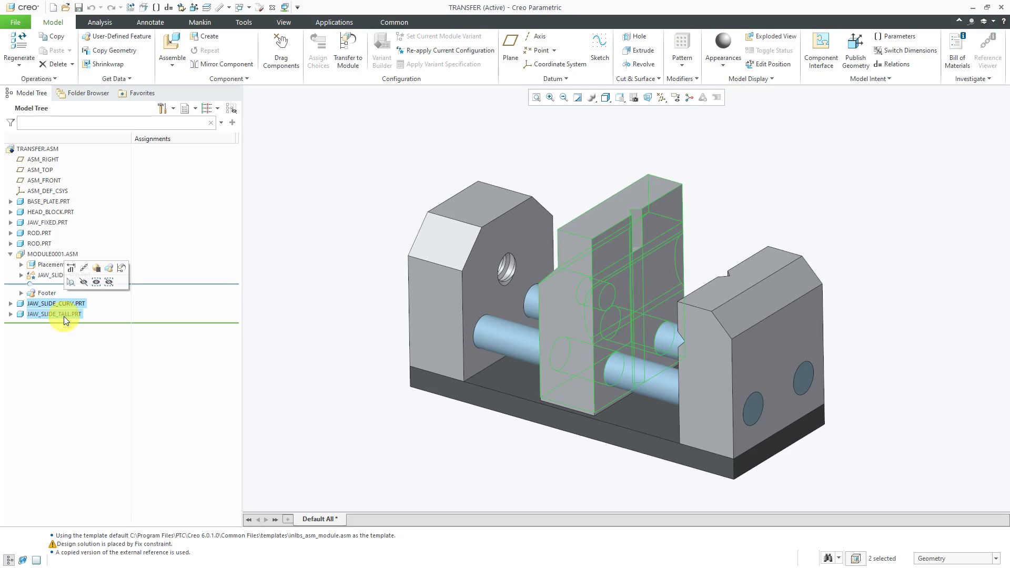
left_click(123, 269)
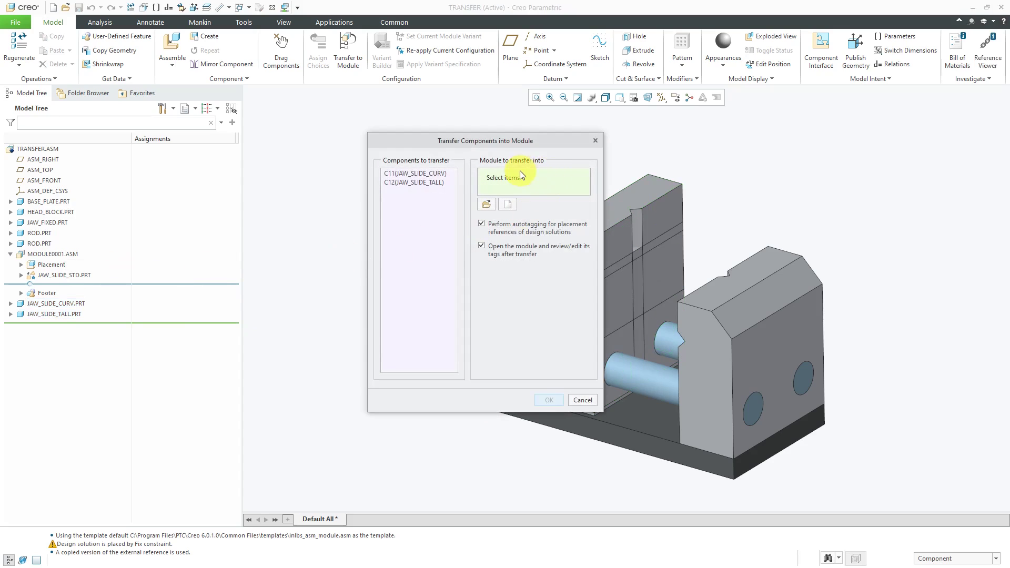
left_click(518, 180)
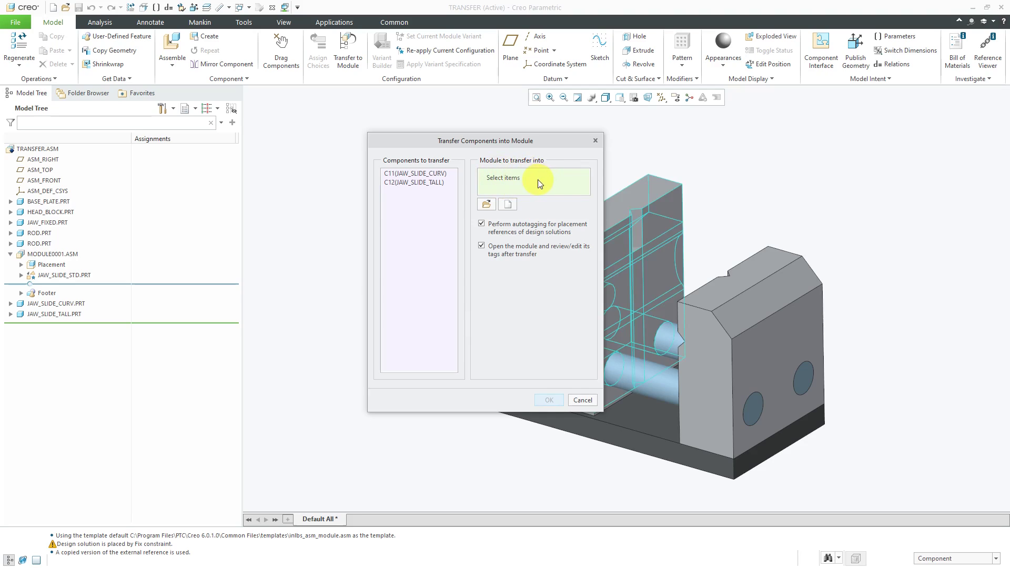
left_click(59, 256)
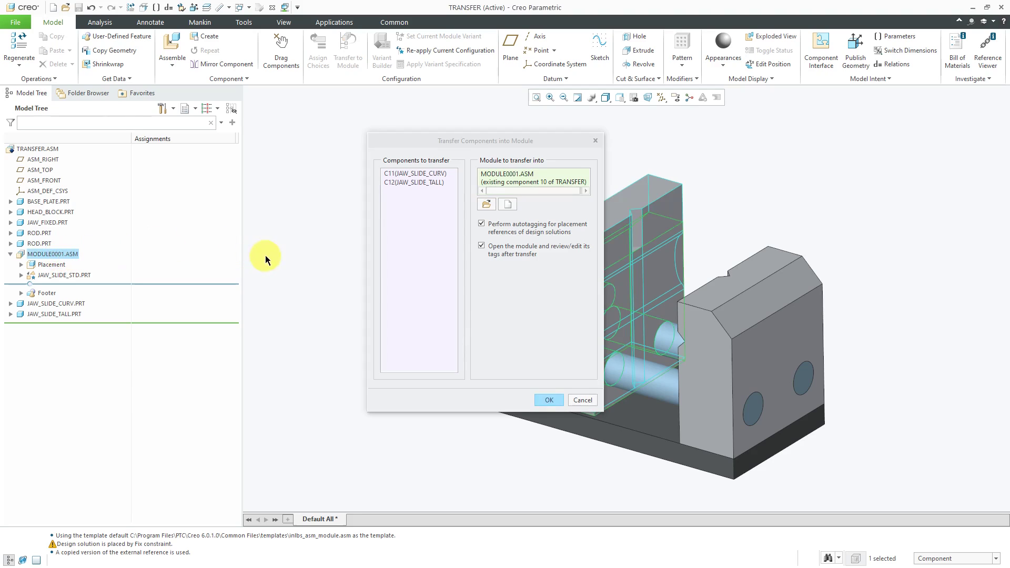
left_click(482, 225)
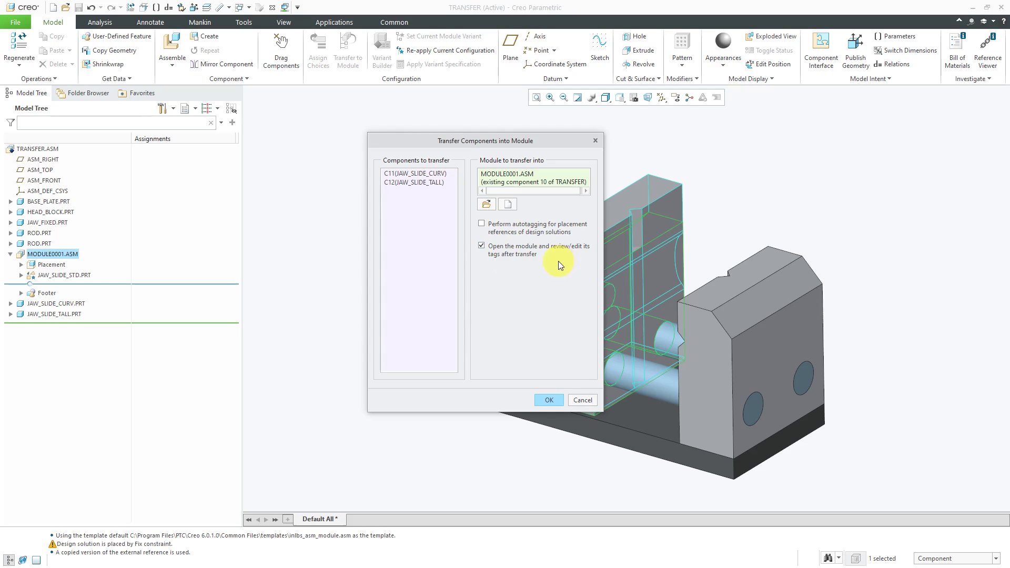
left_click(548, 399)
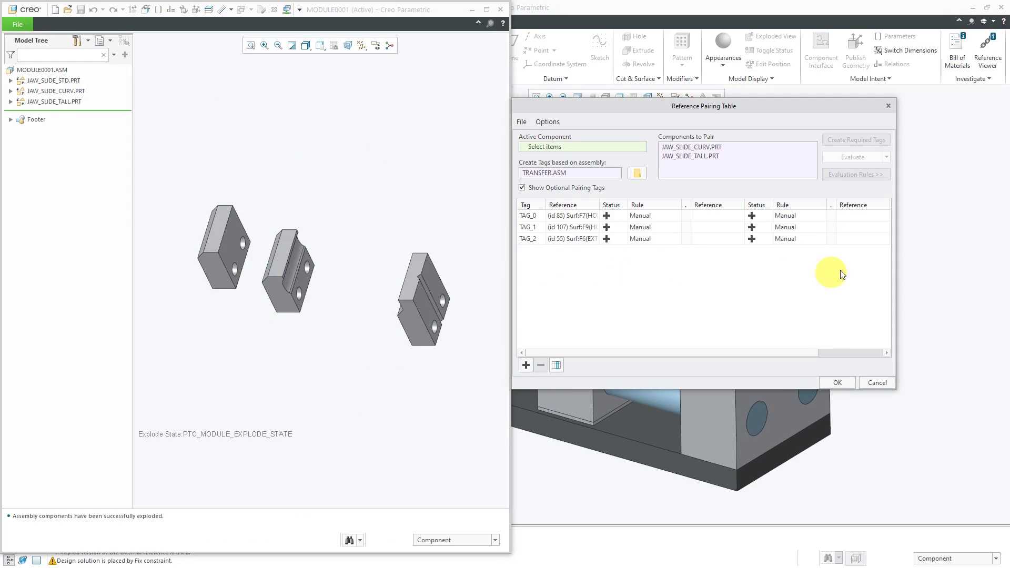
Pair TAG_0 with the lower hole surfaces and TAG_1 with the upper hole surfaces of JAW_SLIDE_CURV and JAW_SLIDE_TALL.
left_click_drag(895, 251, 989, 251)
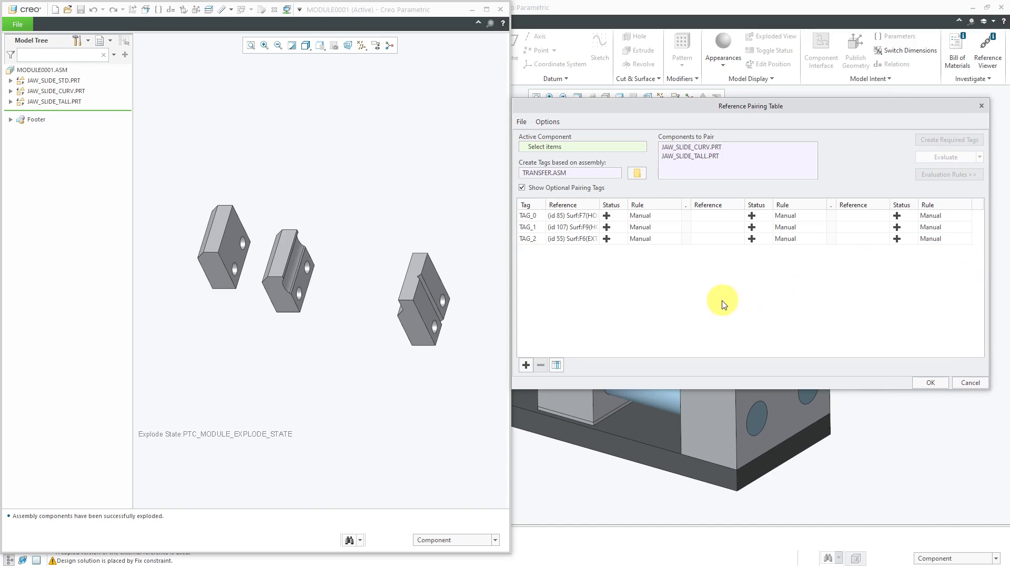
left_click(532, 215)
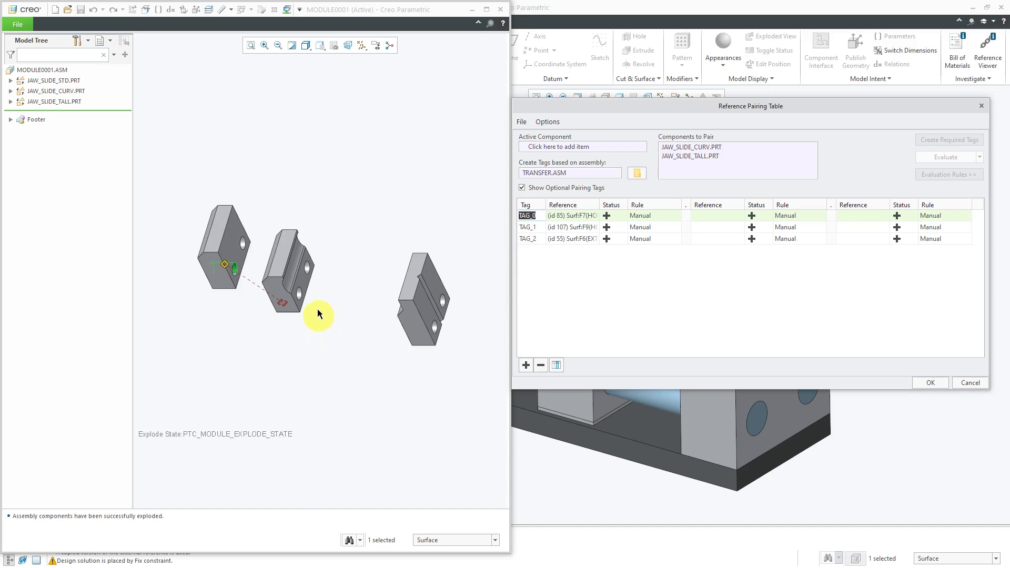
left_click(303, 299)
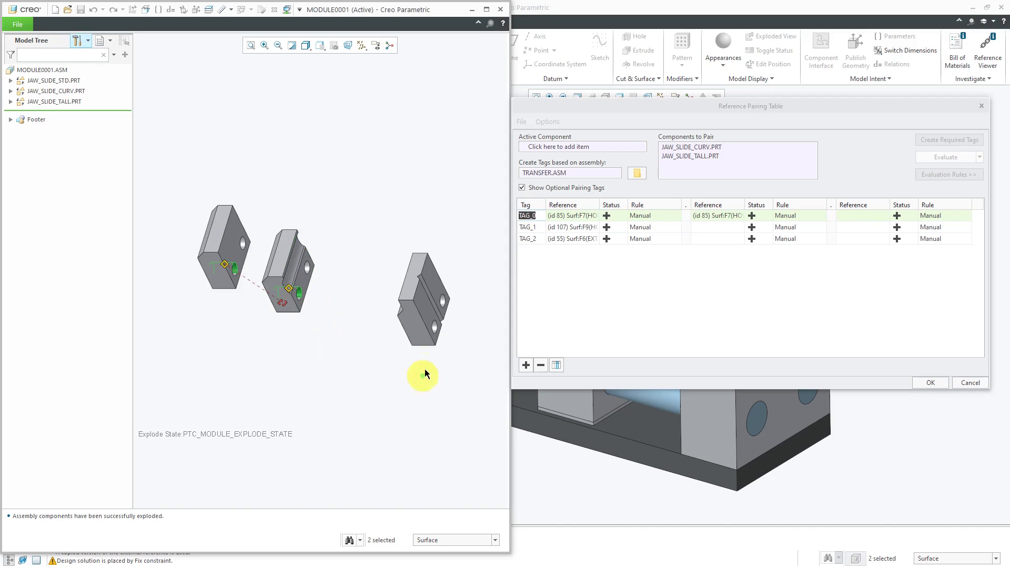
left_click(432, 329)
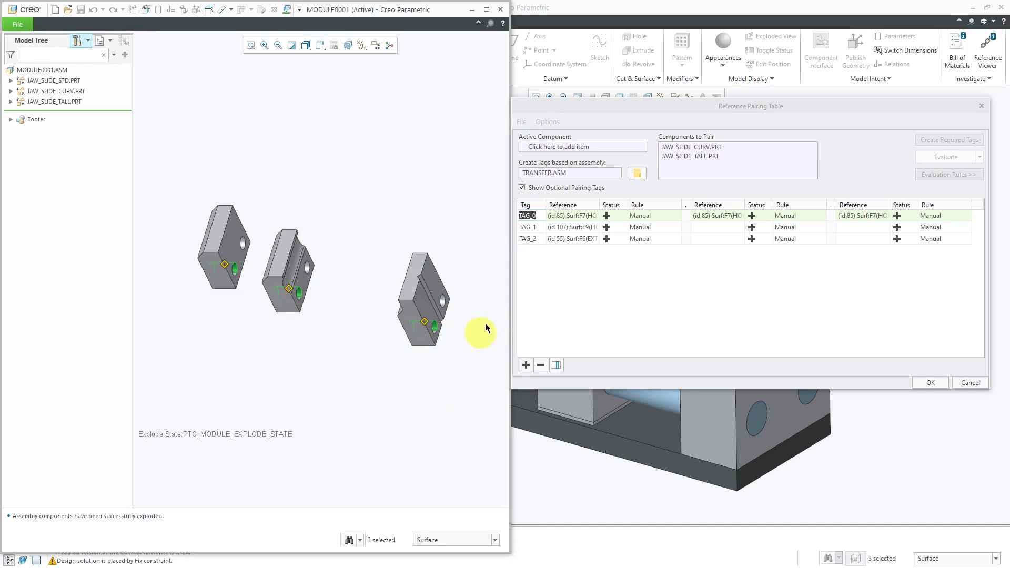
left_click(529, 227)
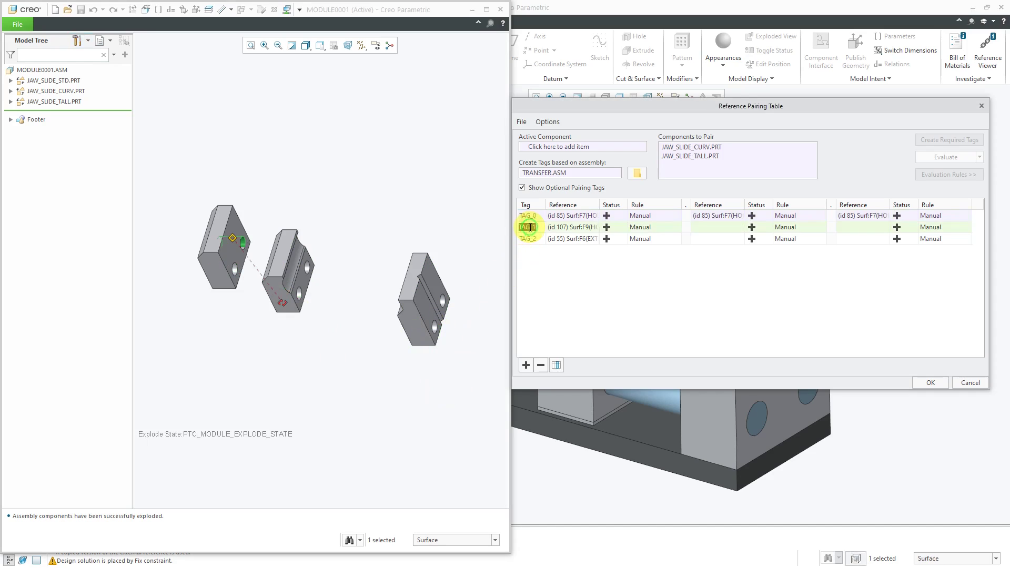
left_click(307, 268)
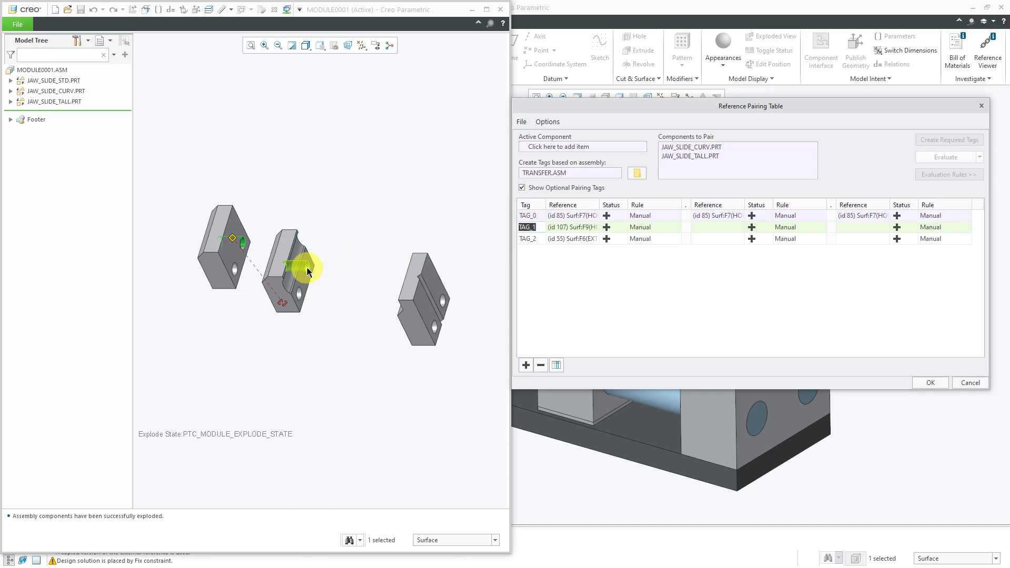
left_click(444, 304)
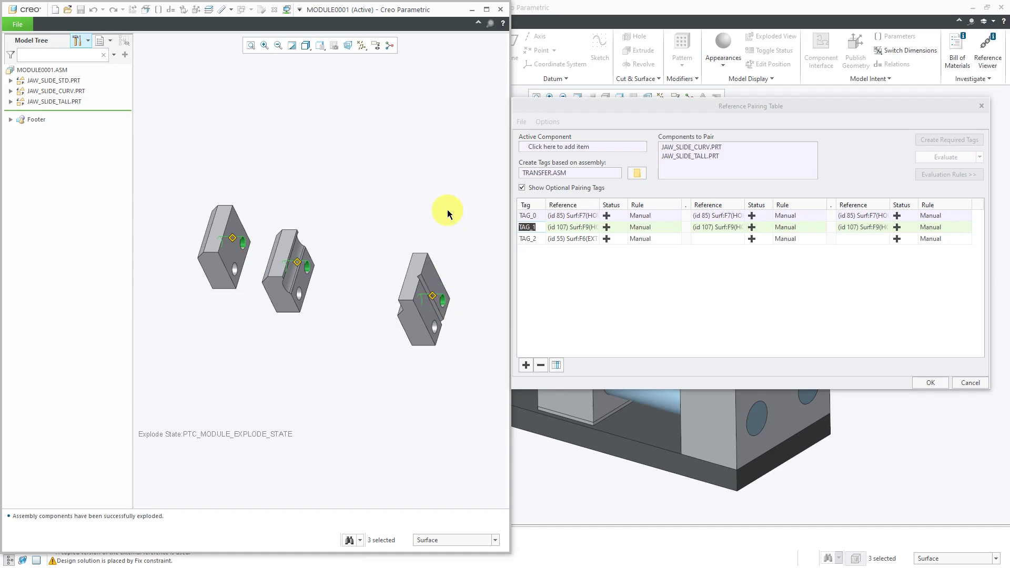
Pair TAG_2 with the flat faces containing the two holes on JAW_SLIDE_CURV and JAW_SLIDE_TALL.
left_click(529, 240)
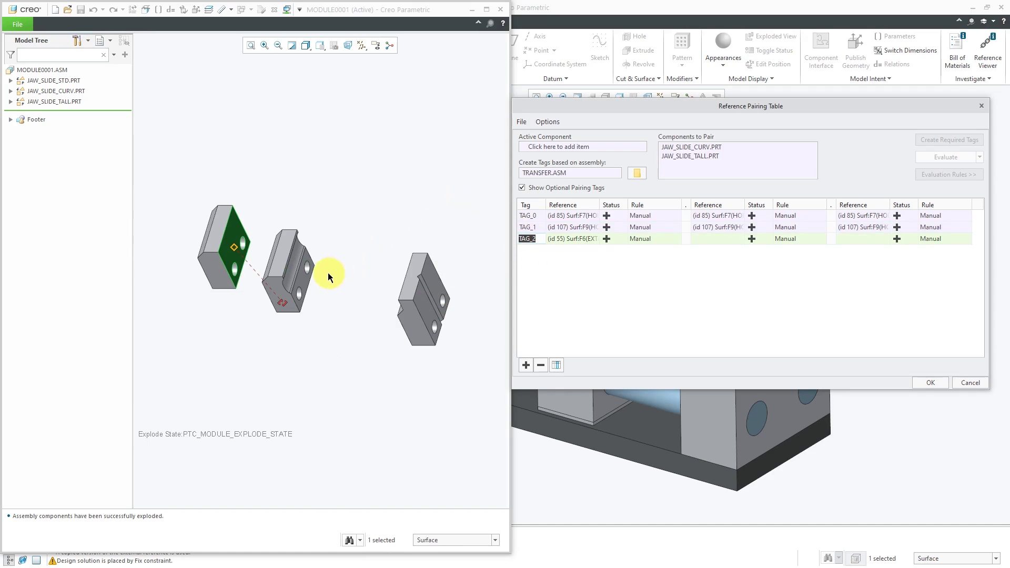
left_click(307, 276)
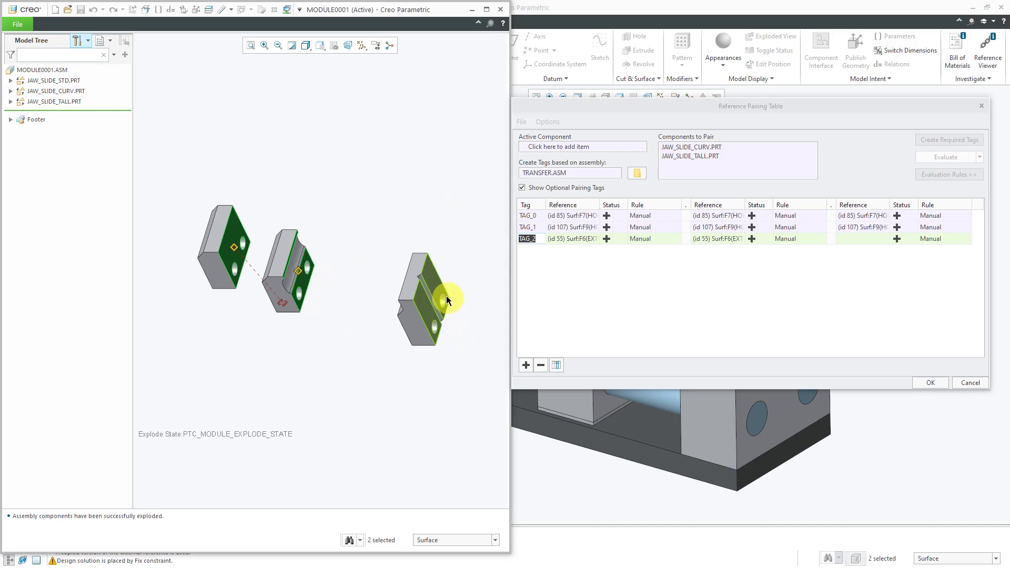
left_click(444, 291)
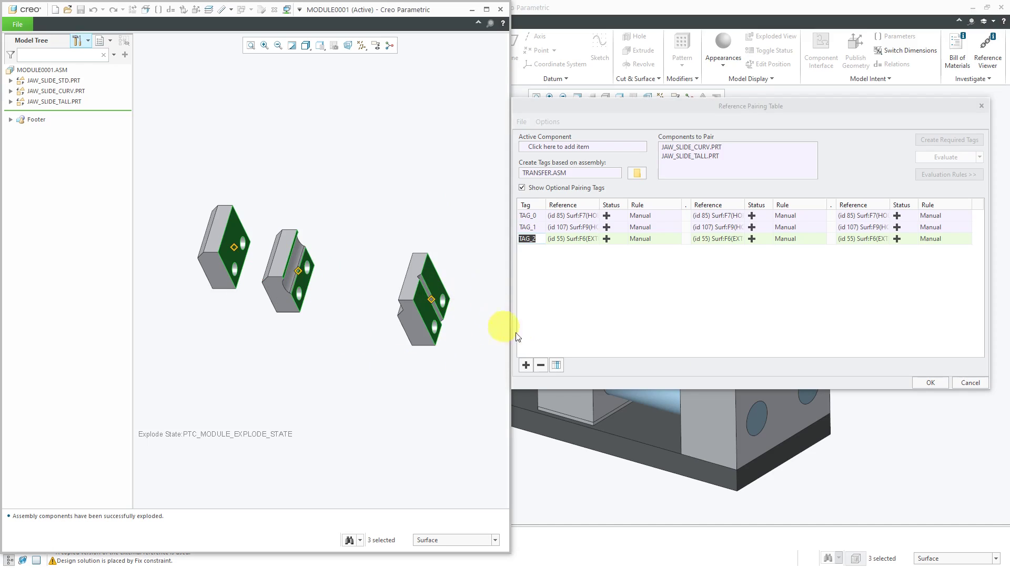
Accept the reference pairings for the curved and tall jaws and open MODULE0001.ASM in its own window.
left_click(930, 382)
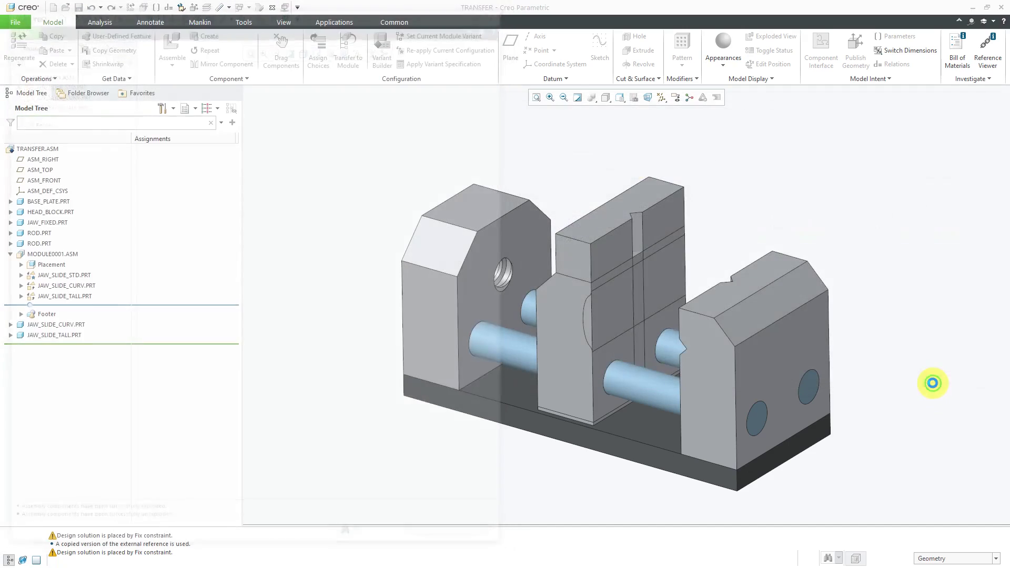
left_click(63, 254)
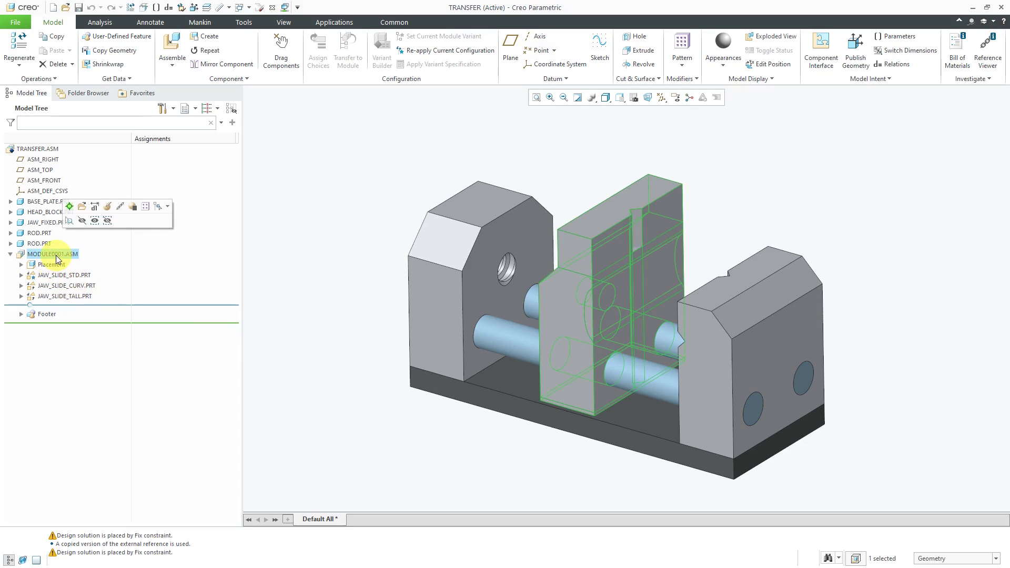
left_click(82, 206)
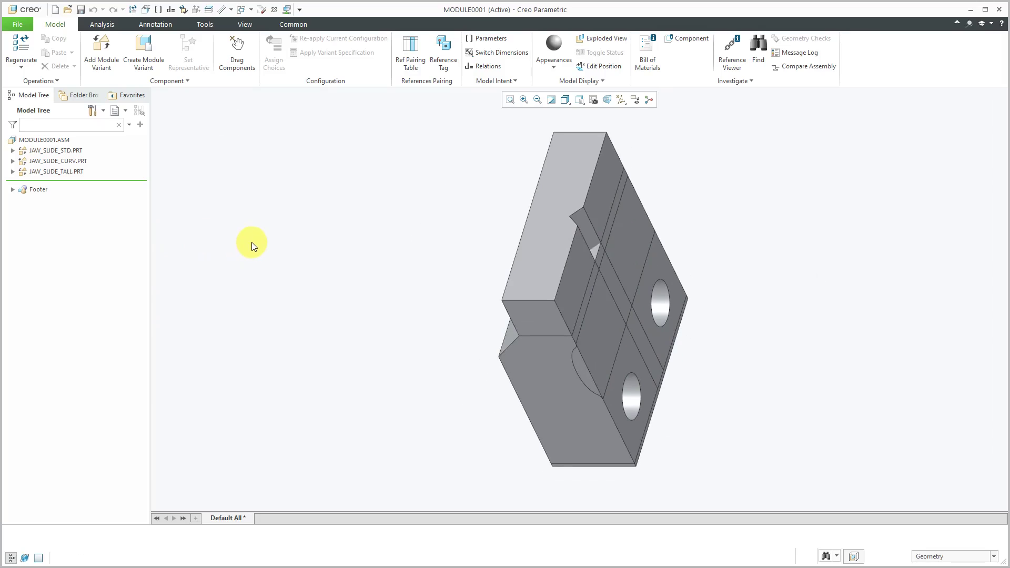
Highlight JAW_SLIDE_STD, JAW_SLIDE_CURV and JAW_SLIDE_TALL in MODULE0001.ASM and display the module exploded.
left_click(58, 150)
left_click(57, 159)
left_click(55, 171)
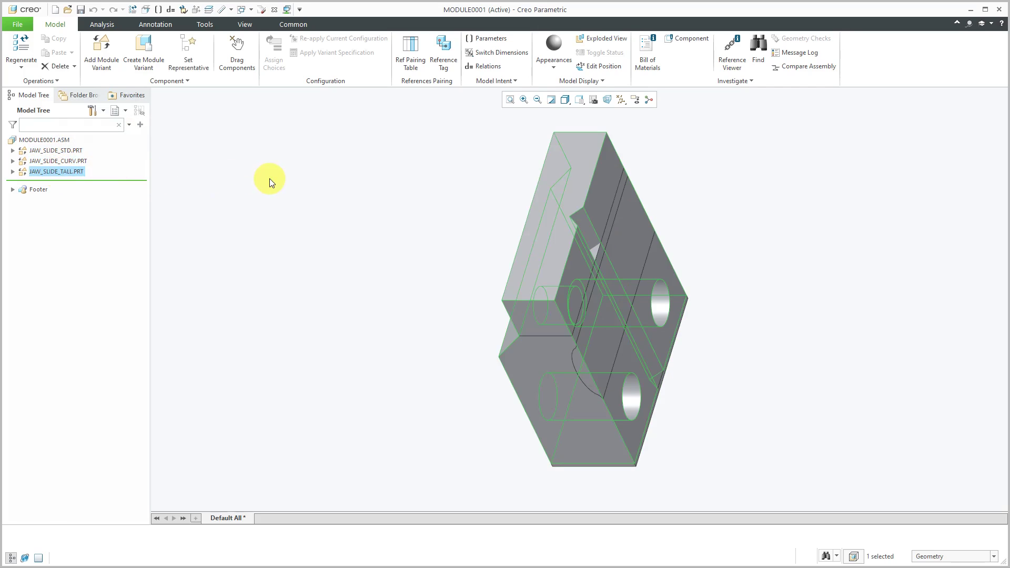
left_click(600, 37)
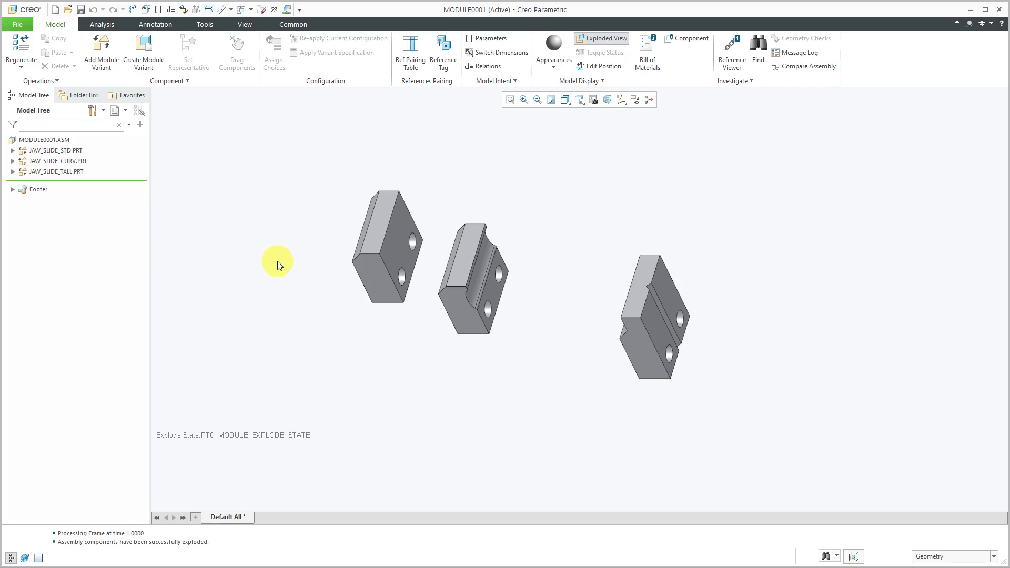
Review the three motor models HACKER_A40-14S_V2.ASM, TIGER_U7_MOTOR.SLDPRT and F40.ASM in their own windows.
left_click(252, 10)
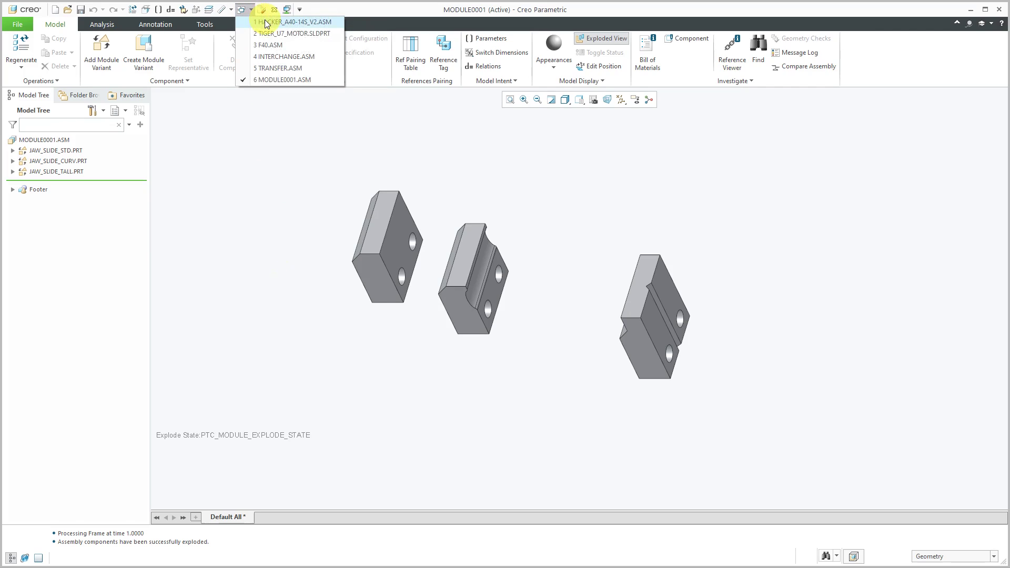
left_click(265, 22)
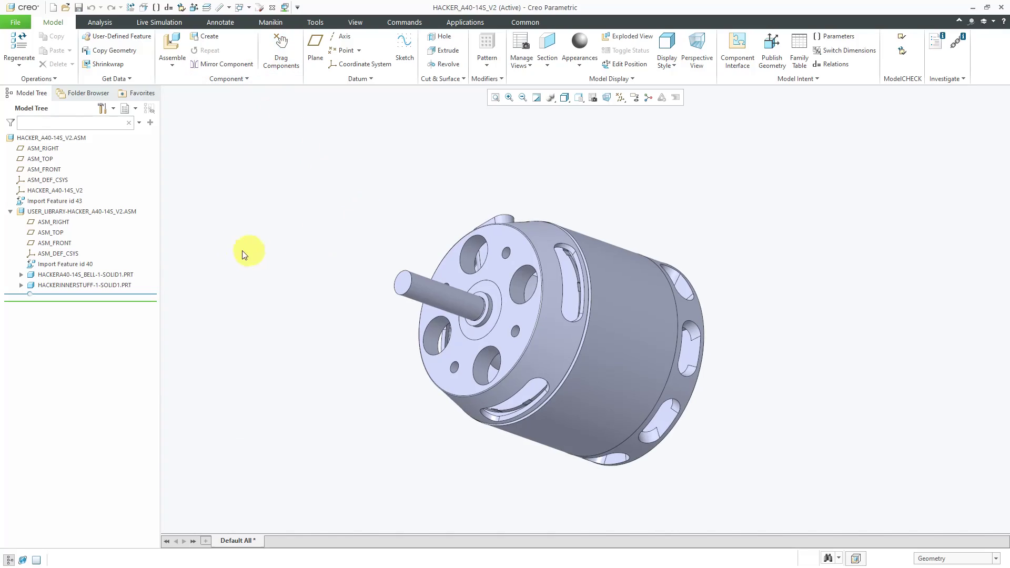
left_click(10, 211)
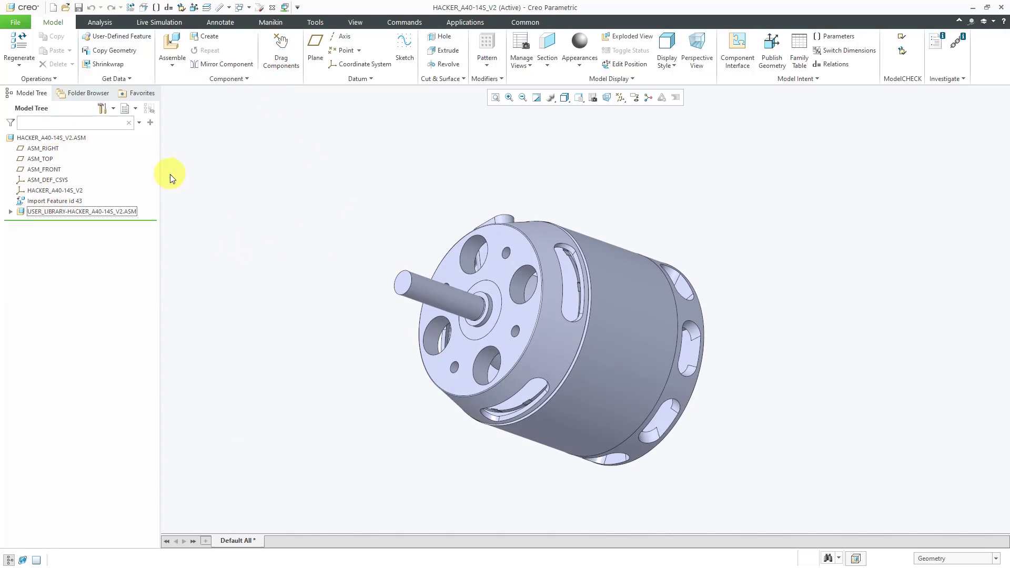
middle_click_drag(493, 241, 466, 164)
left_click(241, 7)
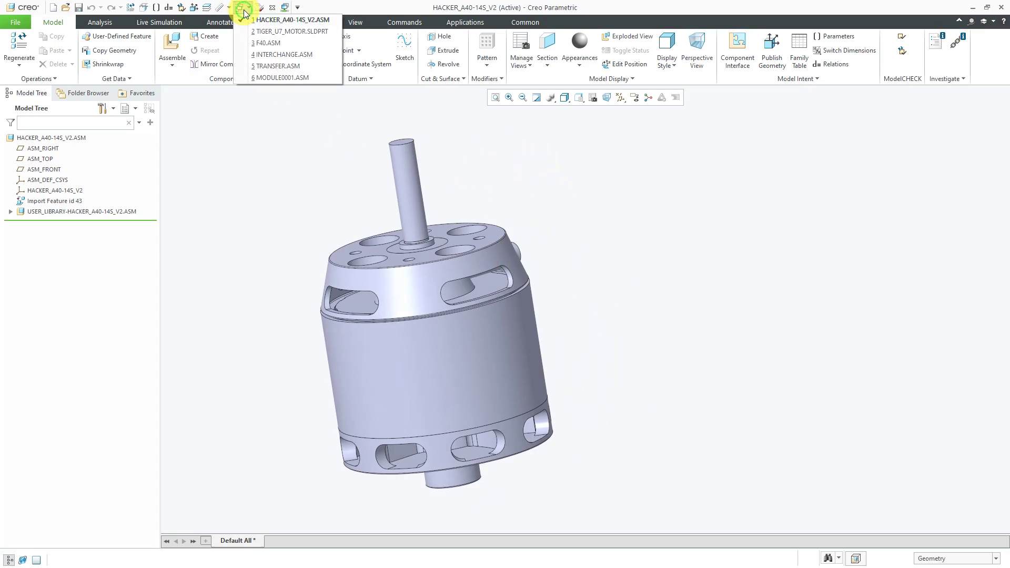
left_click(273, 32)
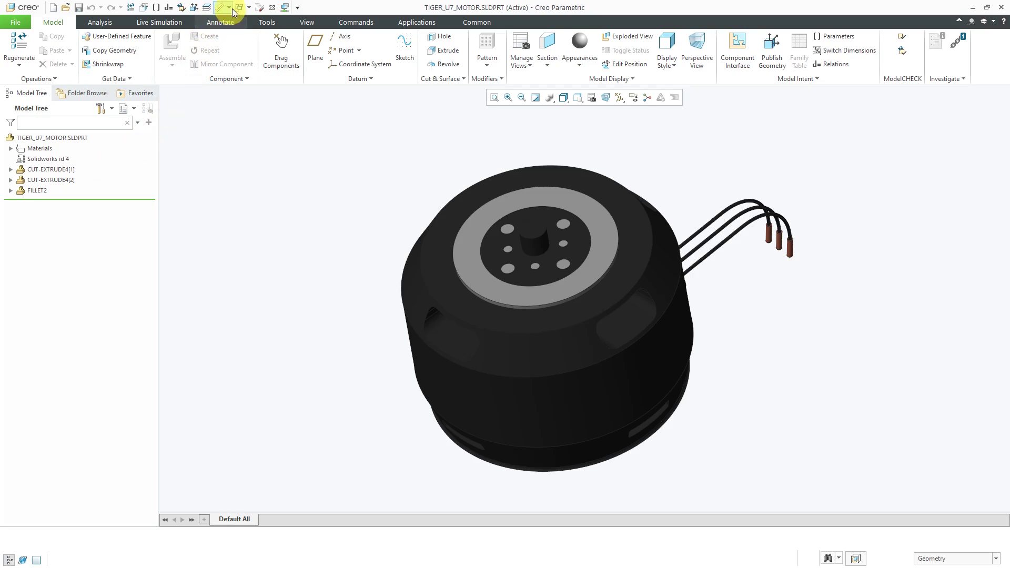
left_click(249, 10)
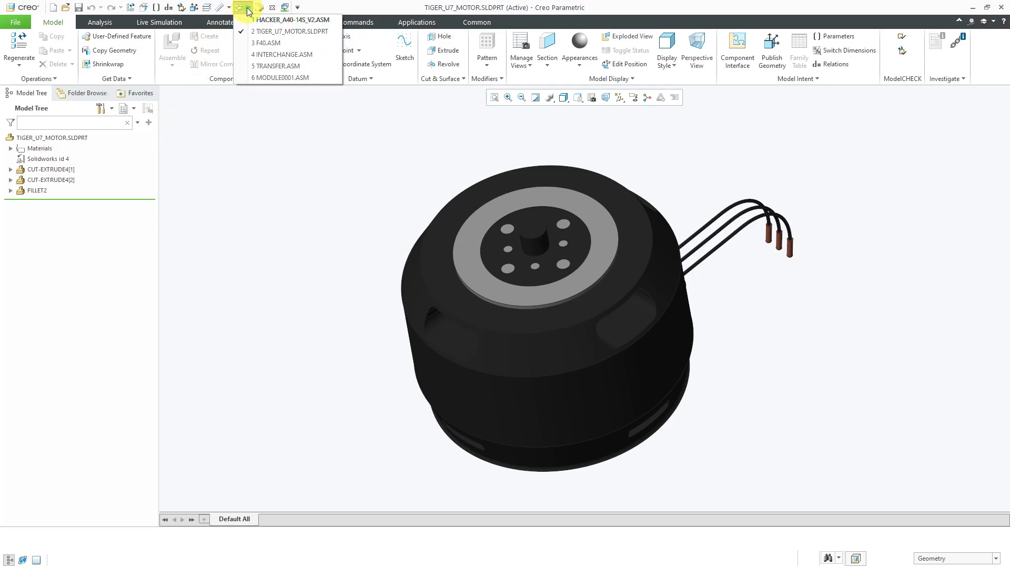
left_click(268, 41)
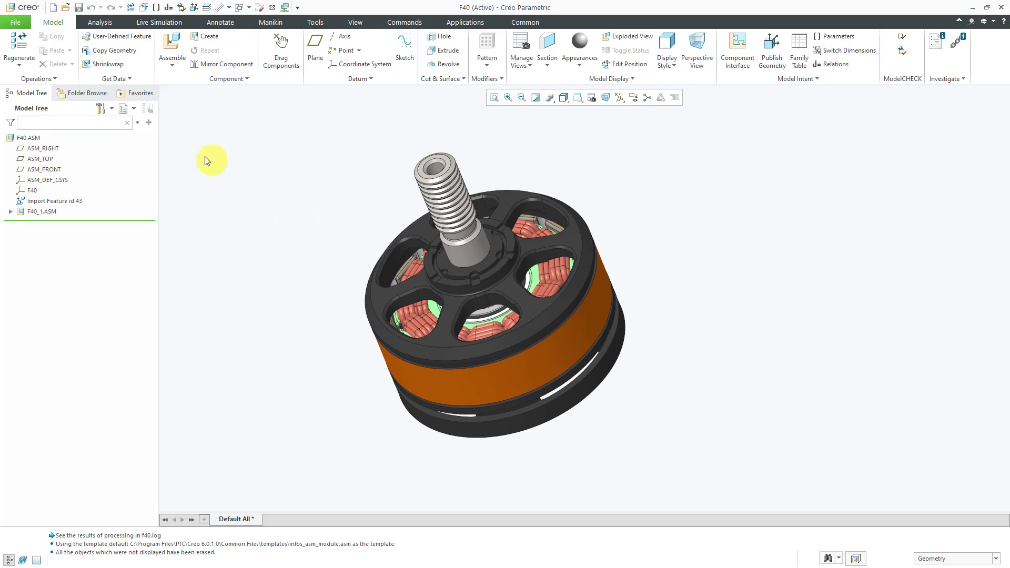
Create a new assembly of sub-type Configurable module.
left_click(53, 7)
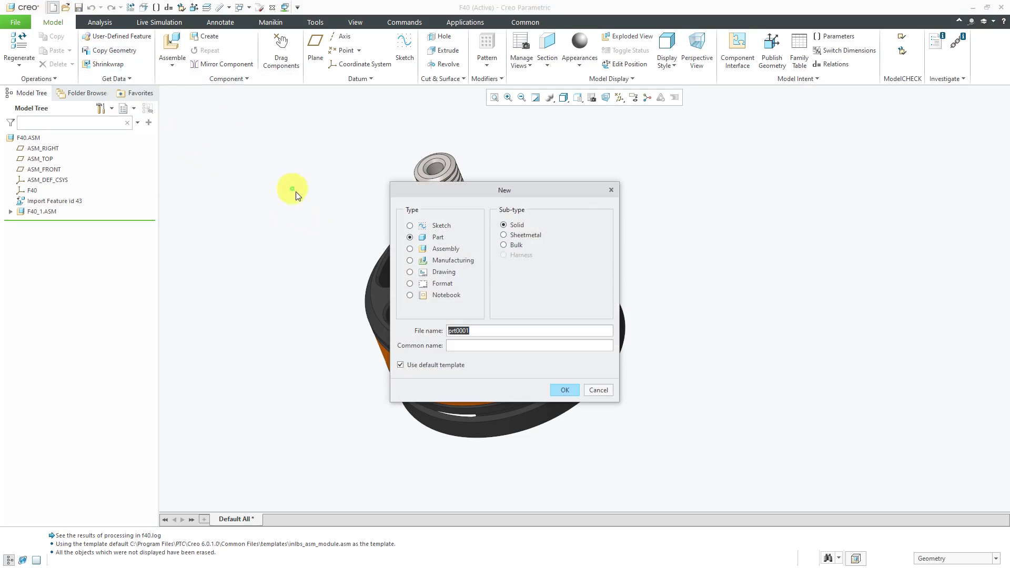
left_click(451, 254)
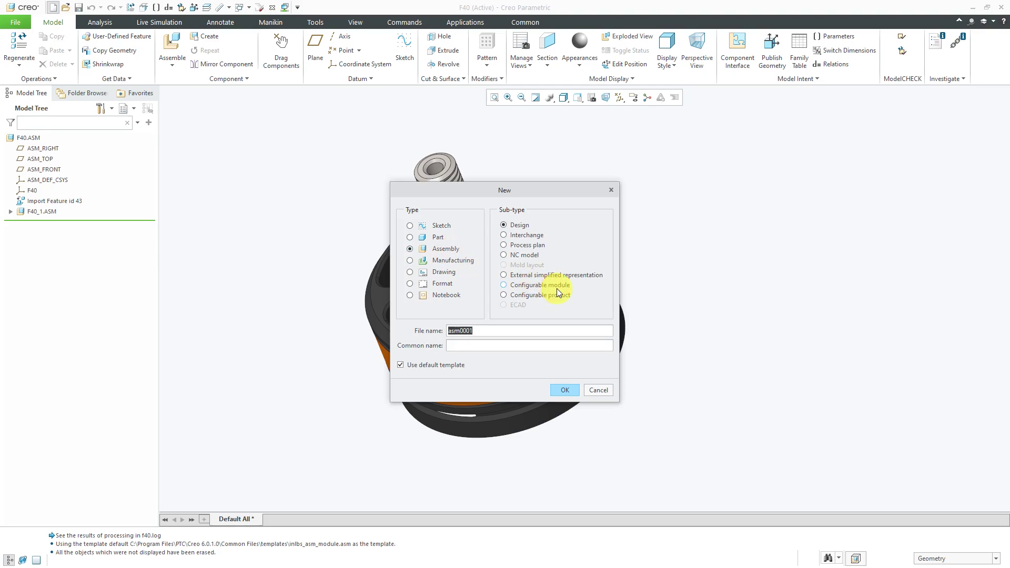
left_click(556, 284)
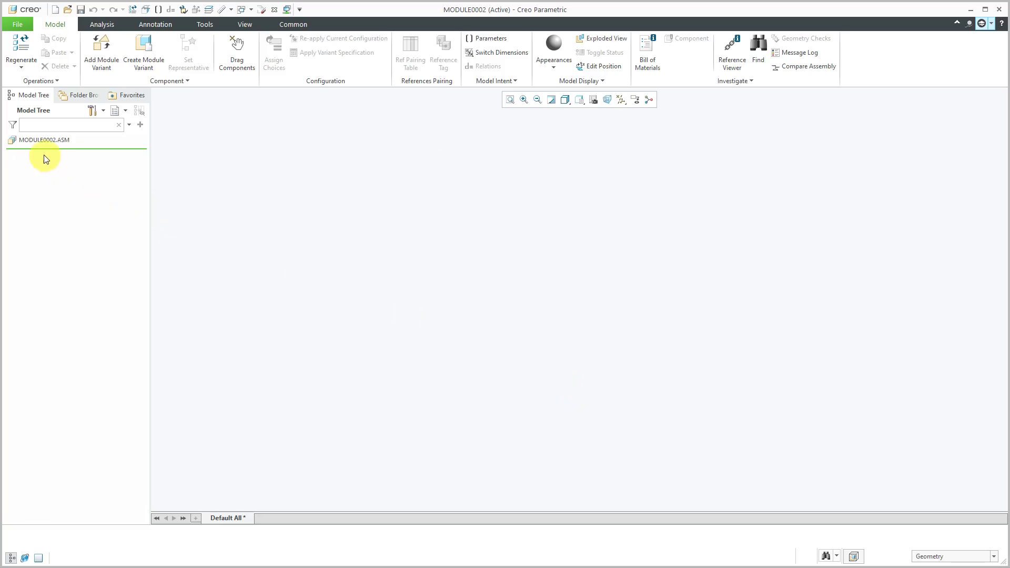
Add the in-session assembly hacker_a40-14s_v2.asm to MODULE0002.ASM as a module variant.
left_click(96, 56)
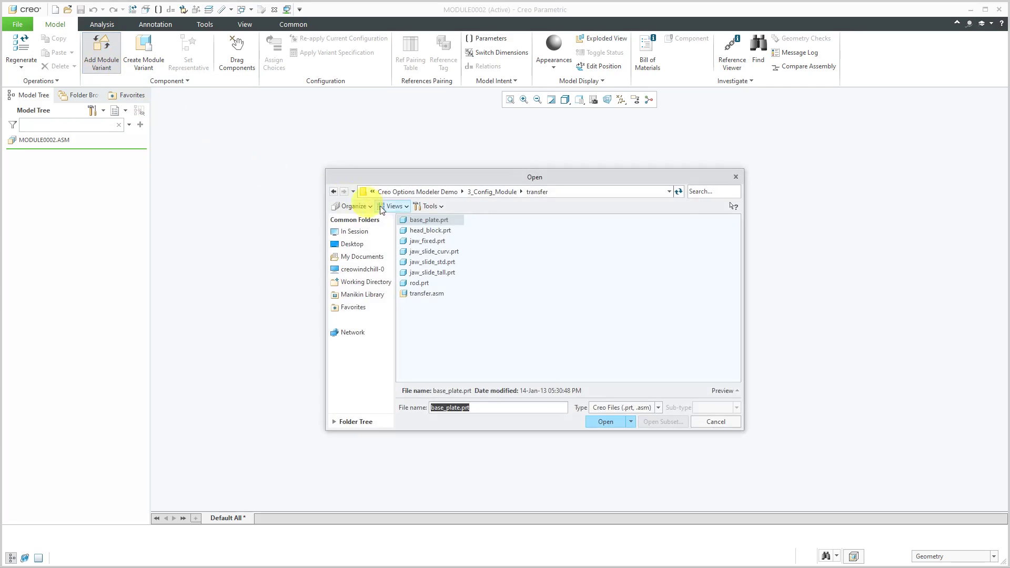
left_click(357, 233)
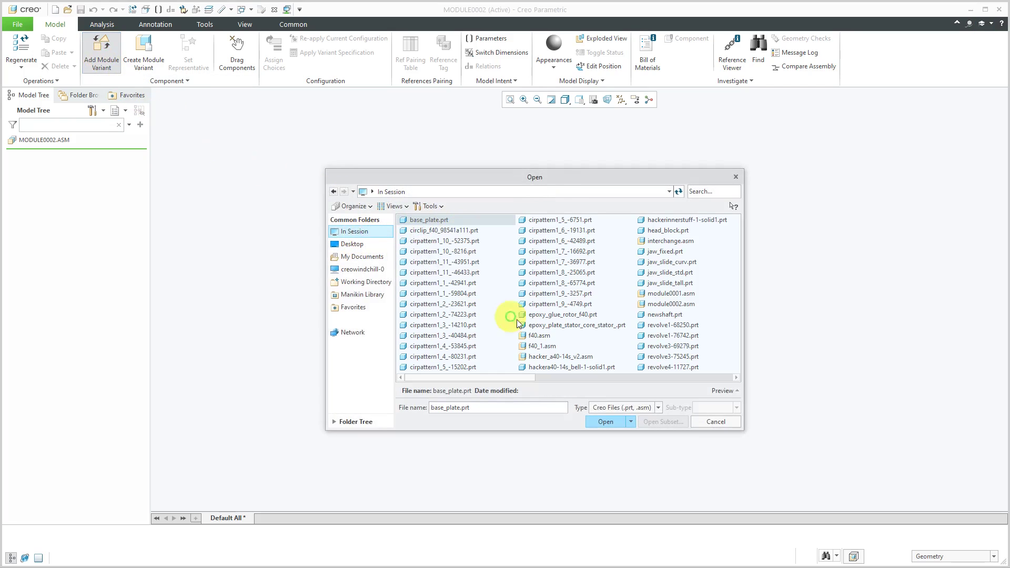
left_click(641, 410)
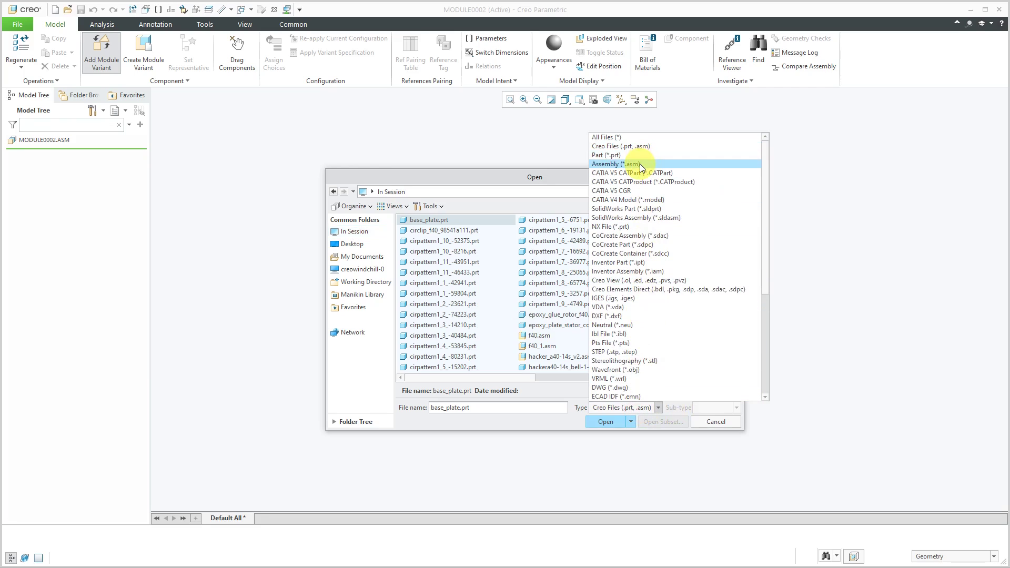
left_click(639, 164)
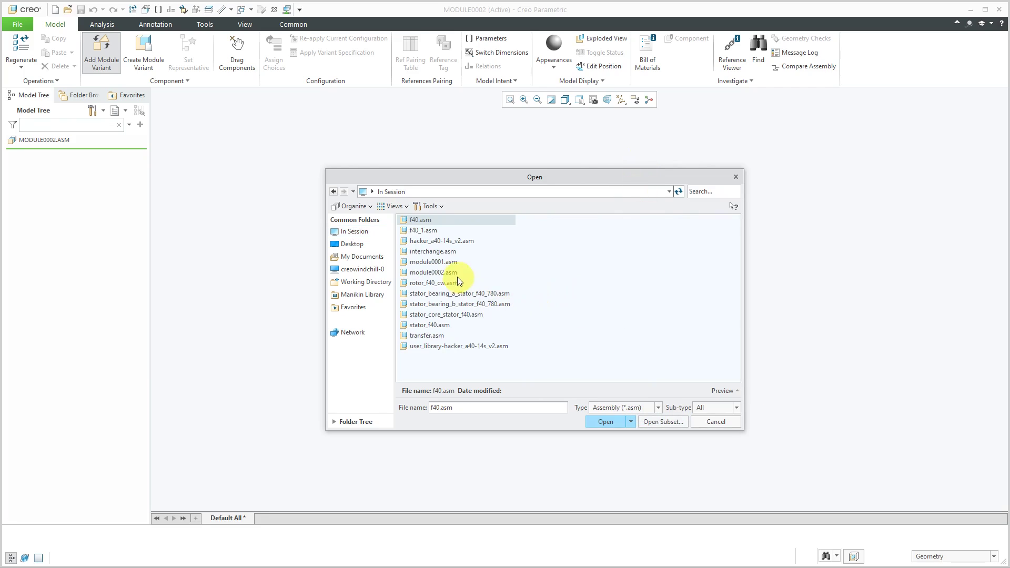
double_click(440, 240)
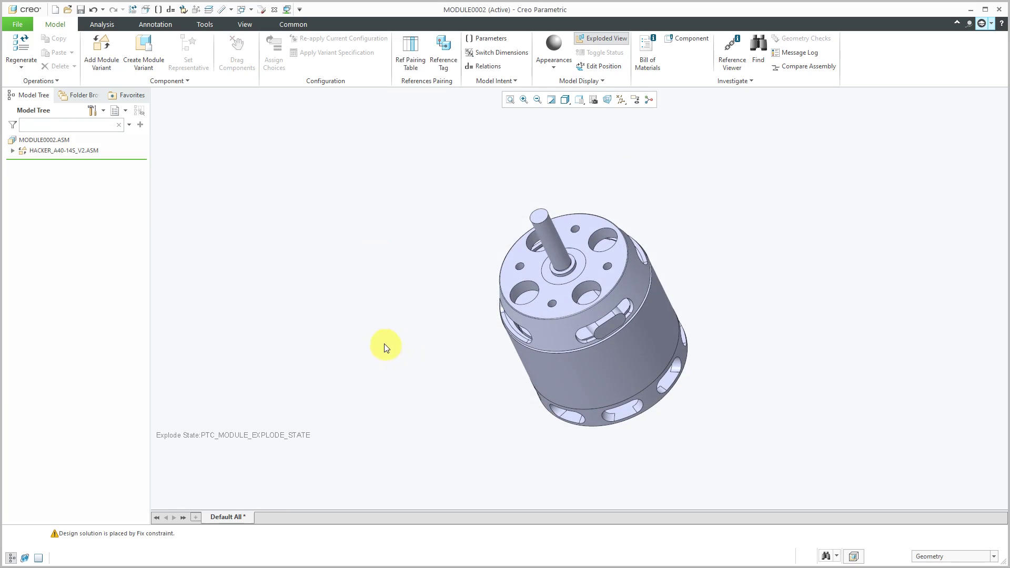
Add the in-session assembly f40.asm to MODULE0002.ASM as another module variant.
left_click(103, 55)
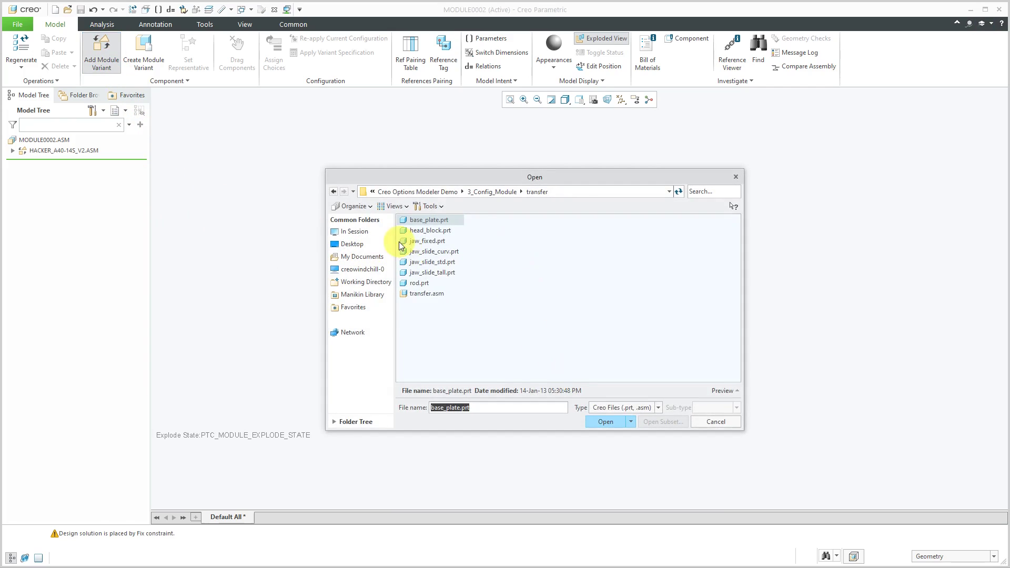
left_click(362, 232)
left_click(629, 406)
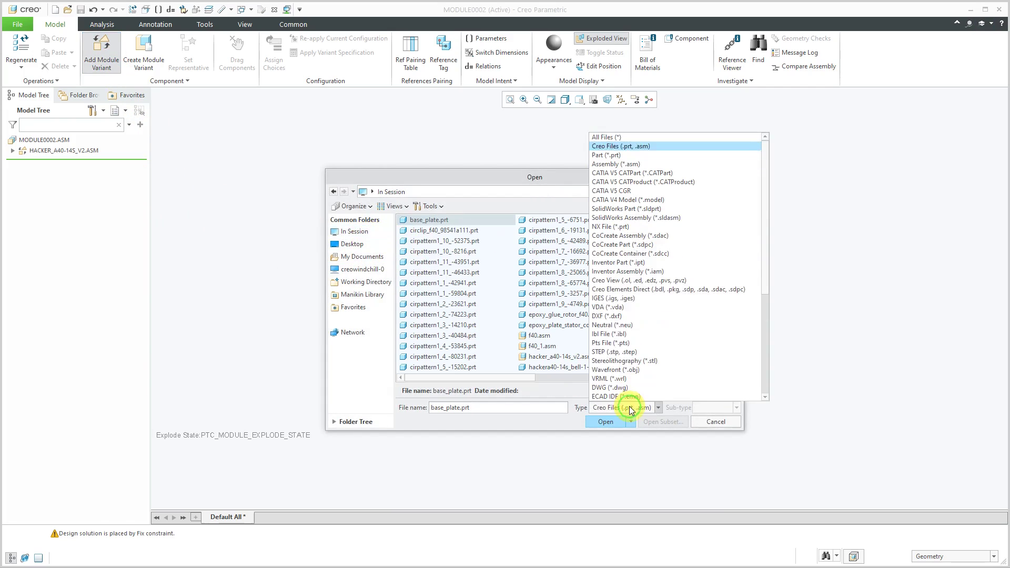
left_click(618, 164)
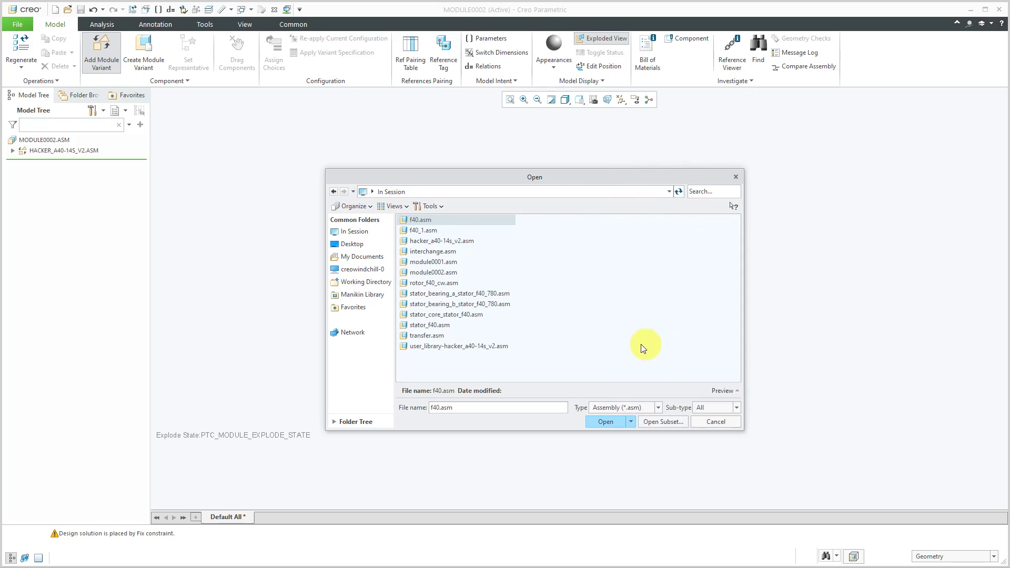
double_click(424, 221)
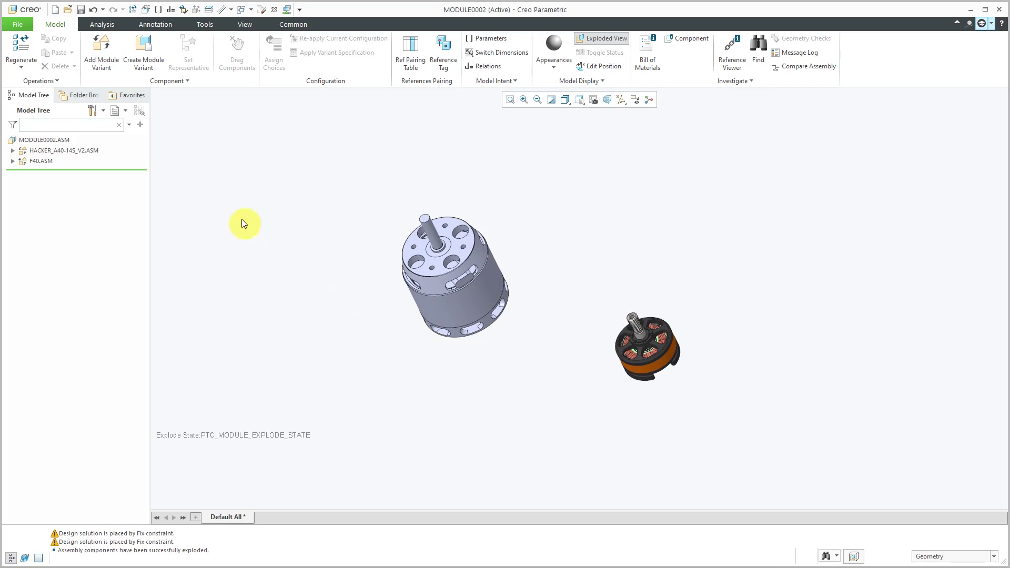
Add the in-session SolidWorks part TIGER_U7_MOTOR.sldprt to MODULE0002.ASM as a further module variant.
left_click(102, 64)
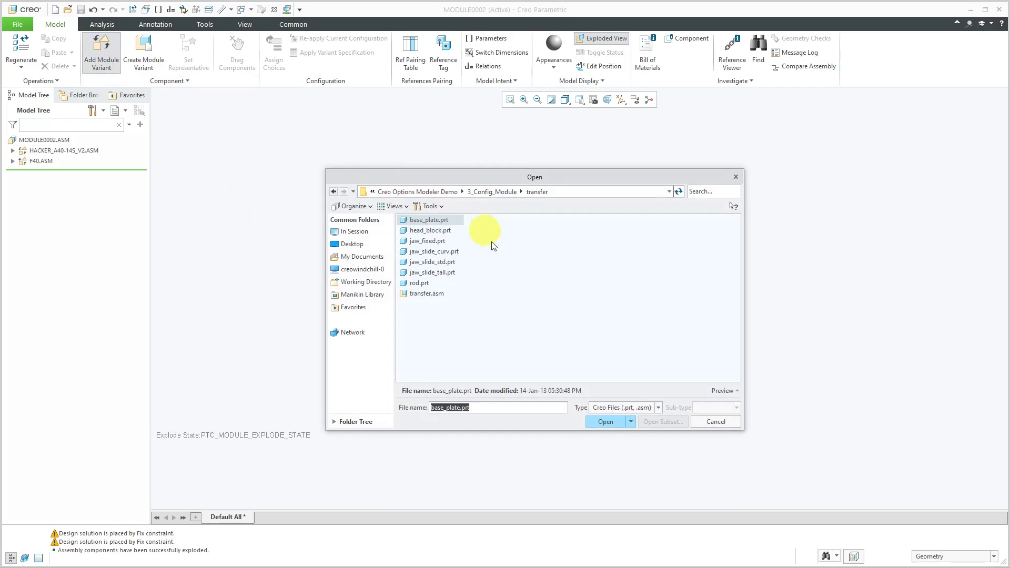
left_click(363, 233)
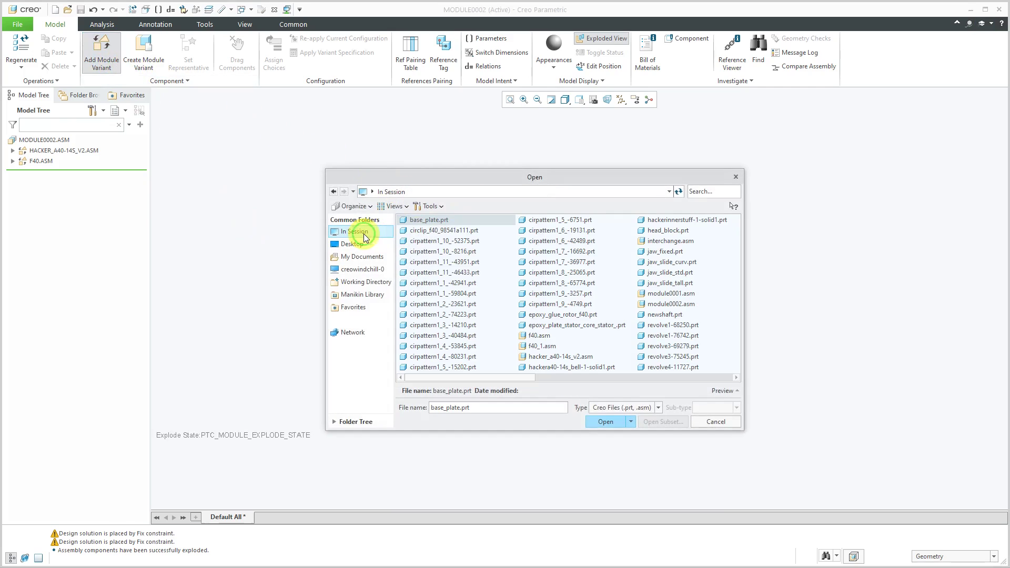
left_click(627, 409)
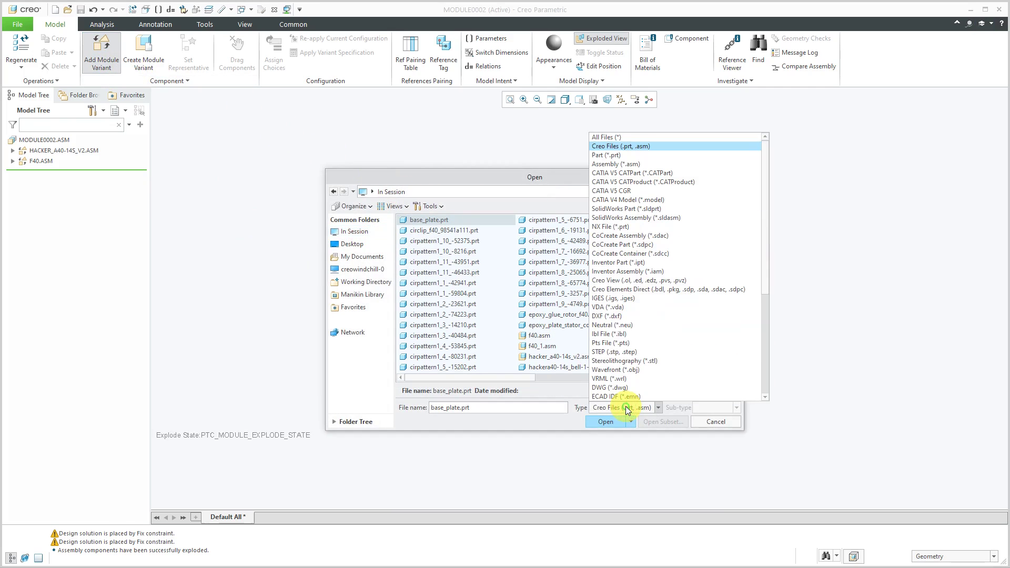
left_click(633, 209)
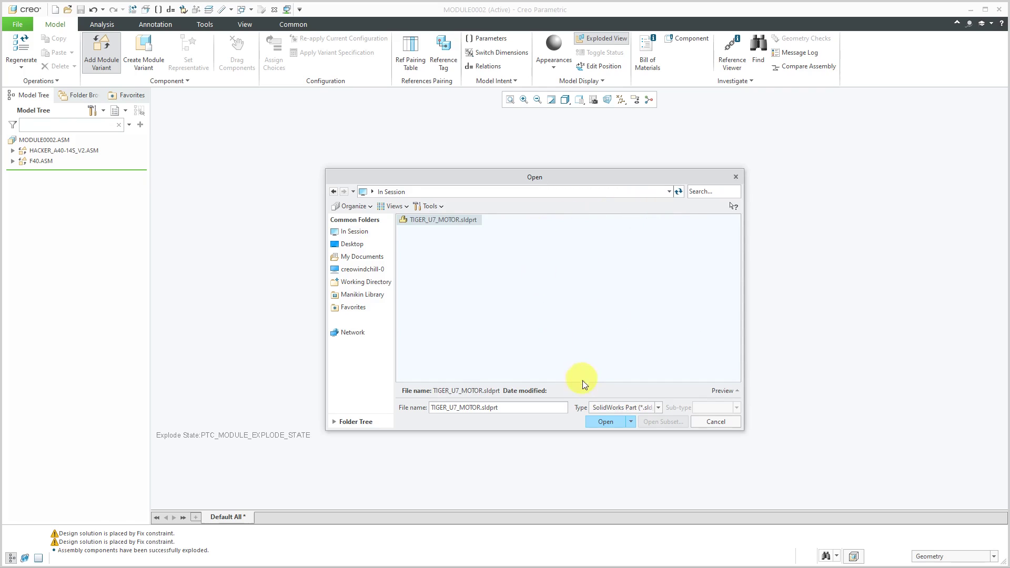
left_click(605, 422)
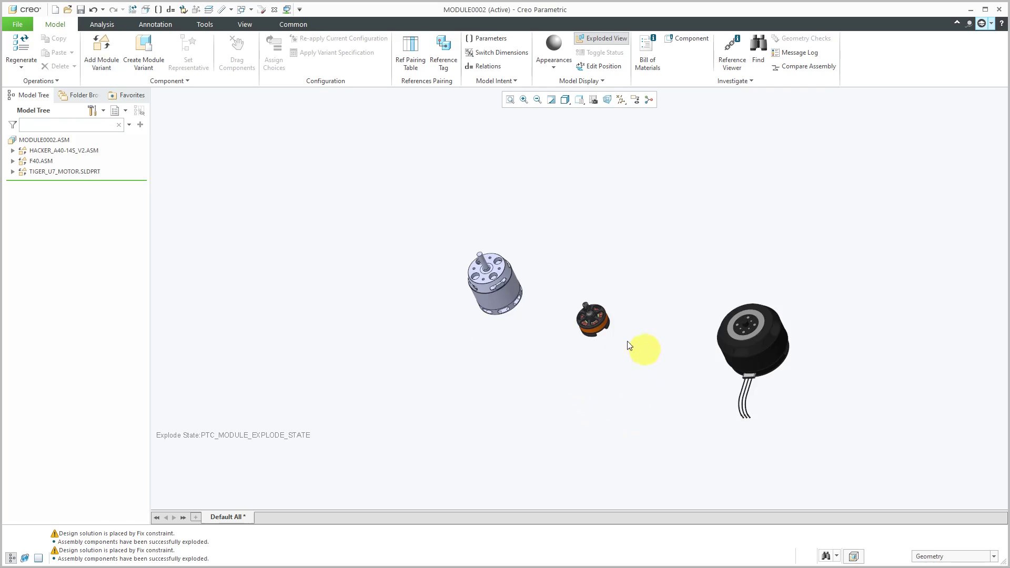
Examine the undersides of the three motor variants and compare the unexploded and exploded arrangements of MODULE0002.ASM.
middle_click_drag(651, 299, 822, 270)
scroll(842, 194, "up", 3)
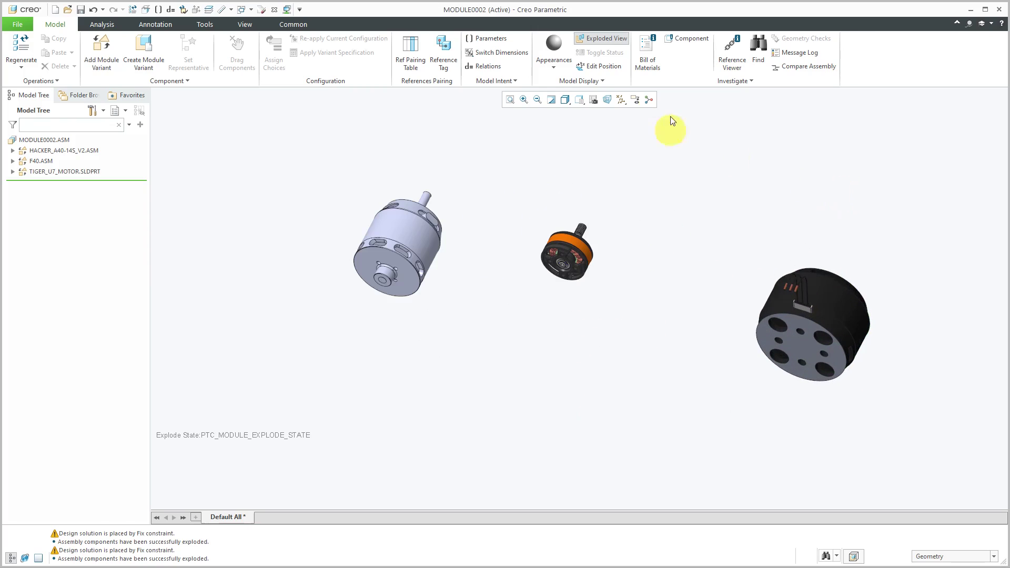
left_click(604, 39)
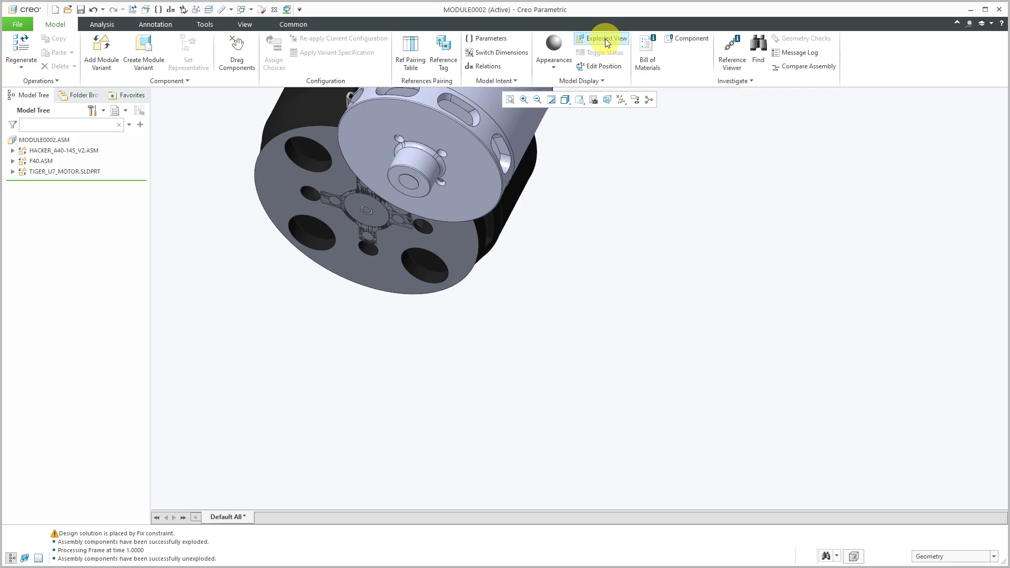
left_click(605, 39)
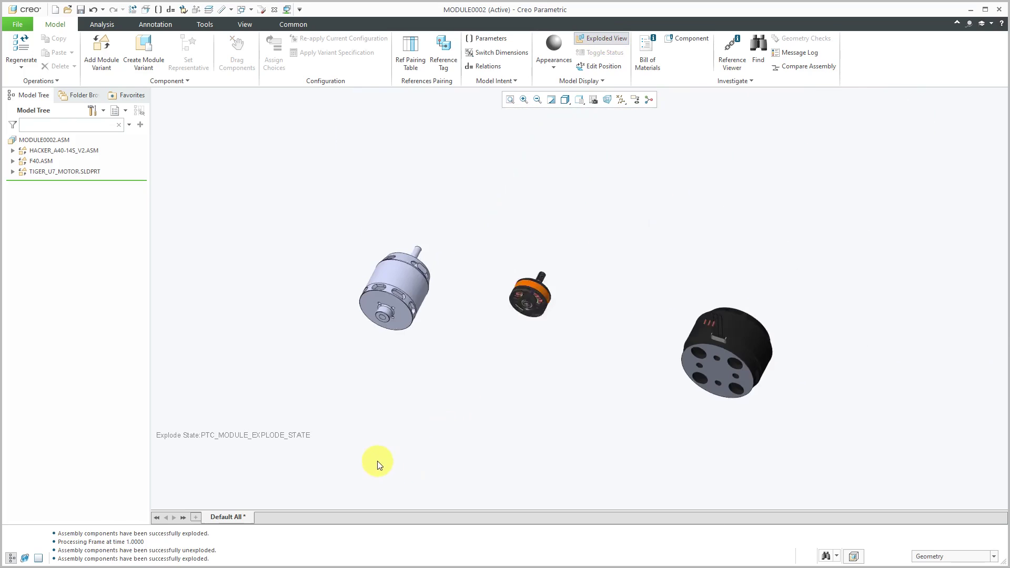
Start a reference tag, accept unexploding the assembly, and reference the flat mounting faces of the TIGER_U7_MOTOR and HACKER_A40-14S_V2 motors.
scroll(411, 416, "up", 3)
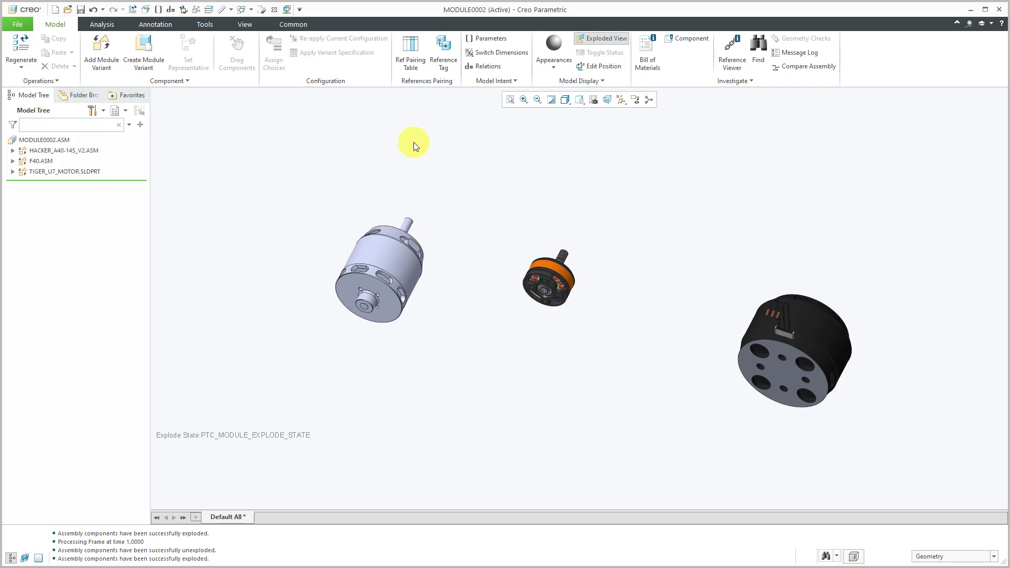
left_click(442, 60)
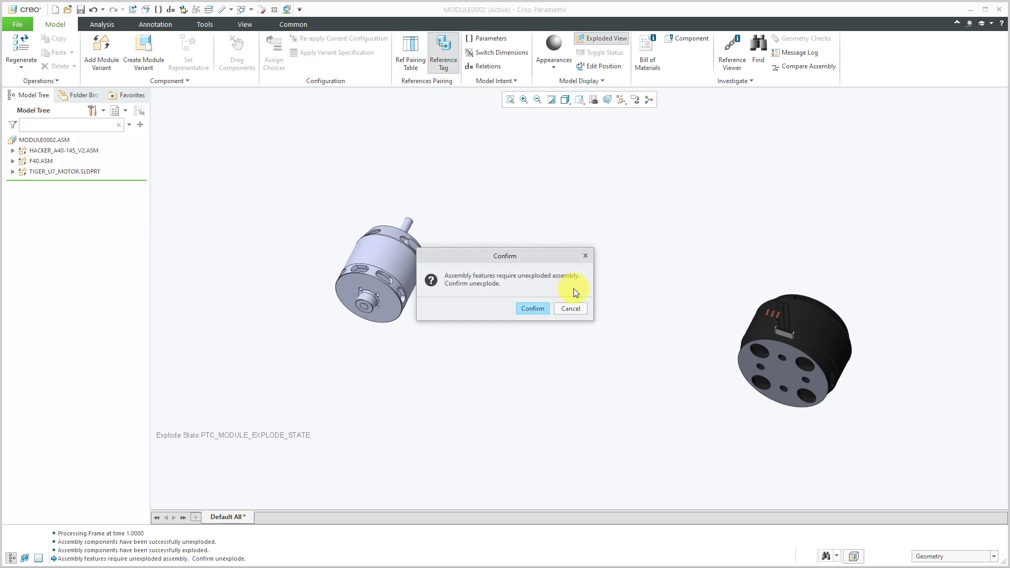
left_click(535, 309)
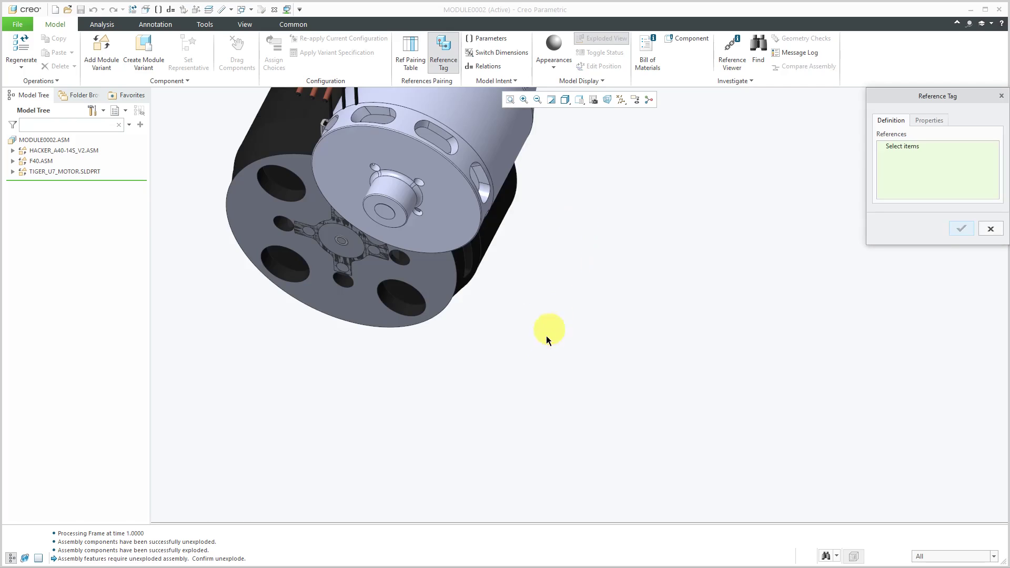
middle_click_drag(507, 331, 546, 308)
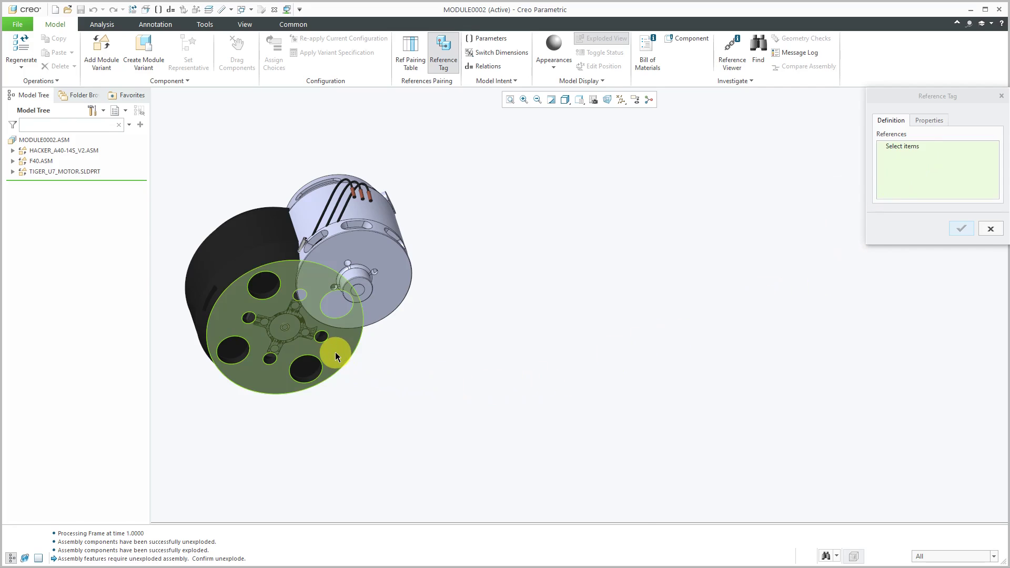
left_click(335, 352)
left_click(403, 287)
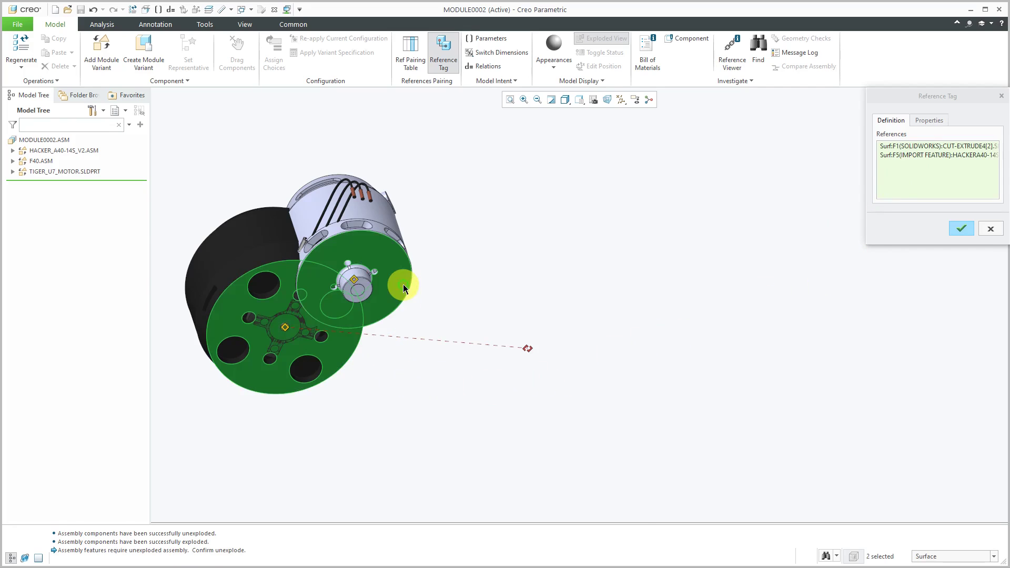
Hide TIGER_U7_MOTOR.SLDPRT and add the flat mounting face of the F40 motor's stator housing to the tag references.
middle_click_drag(395, 296, 415, 257)
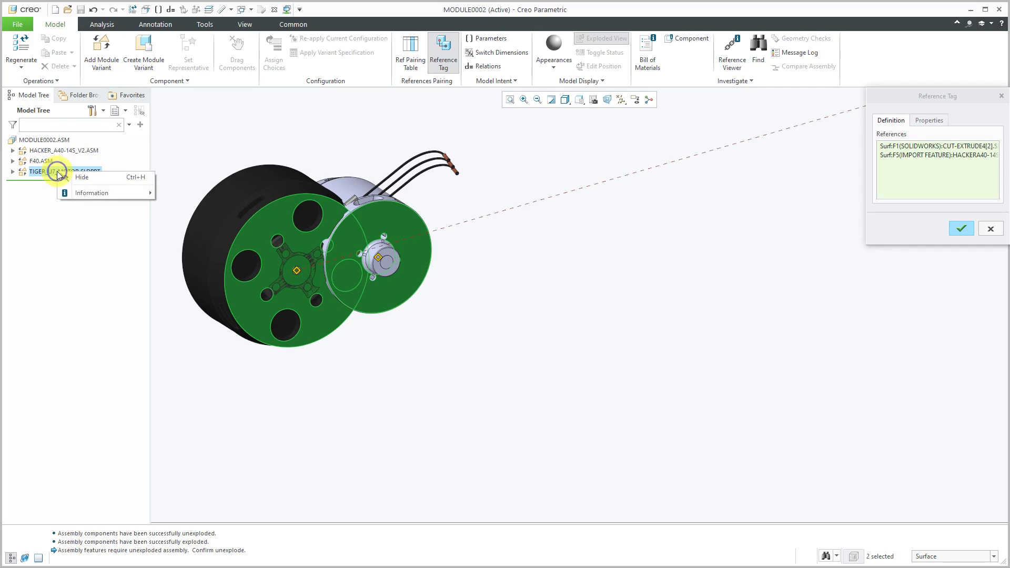
left_click(73, 176)
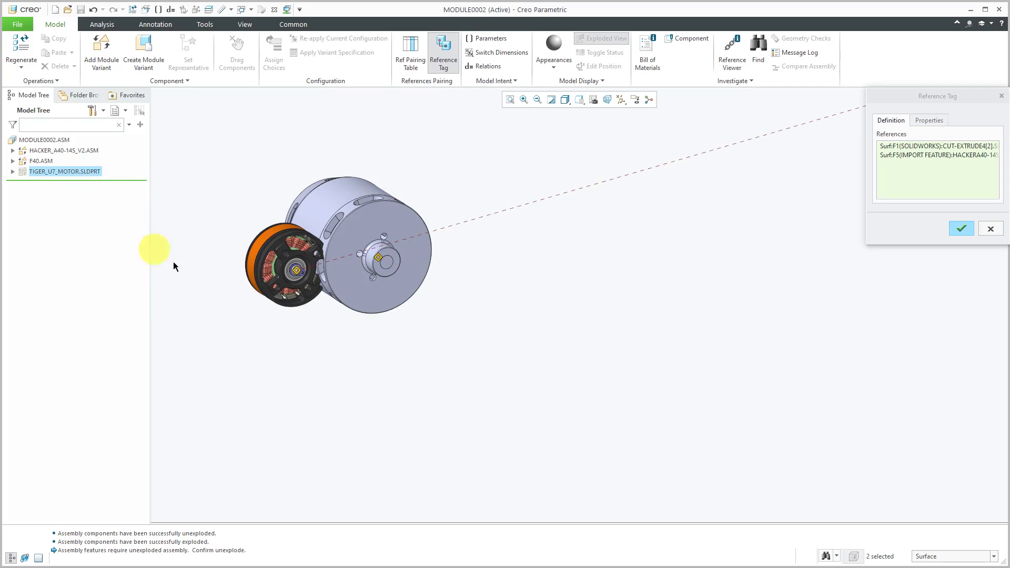
scroll(288, 274, "up", 4)
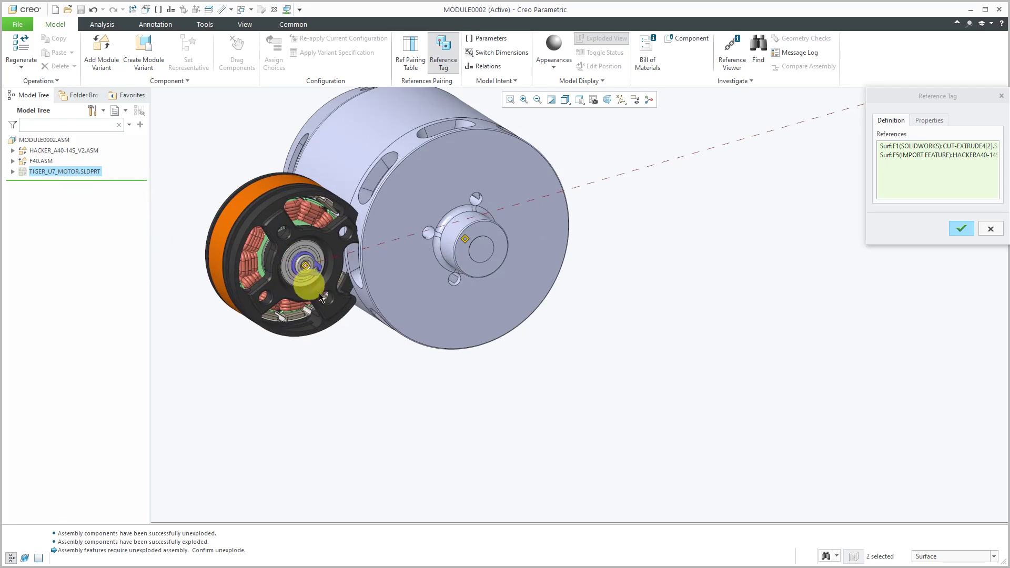
left_click(339, 251)
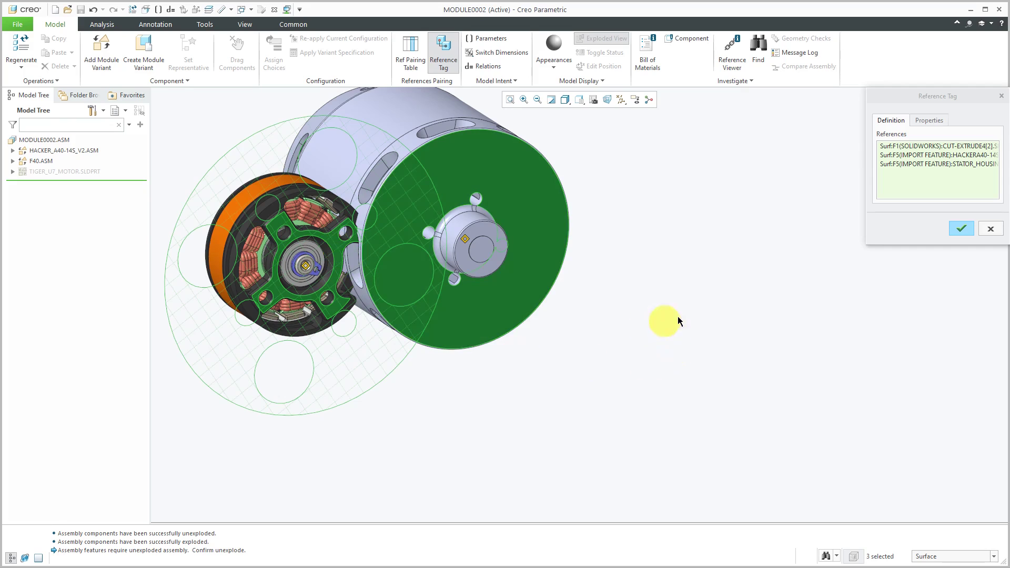
Name the reference tag mount-plane and complete it.
left_click(929, 120)
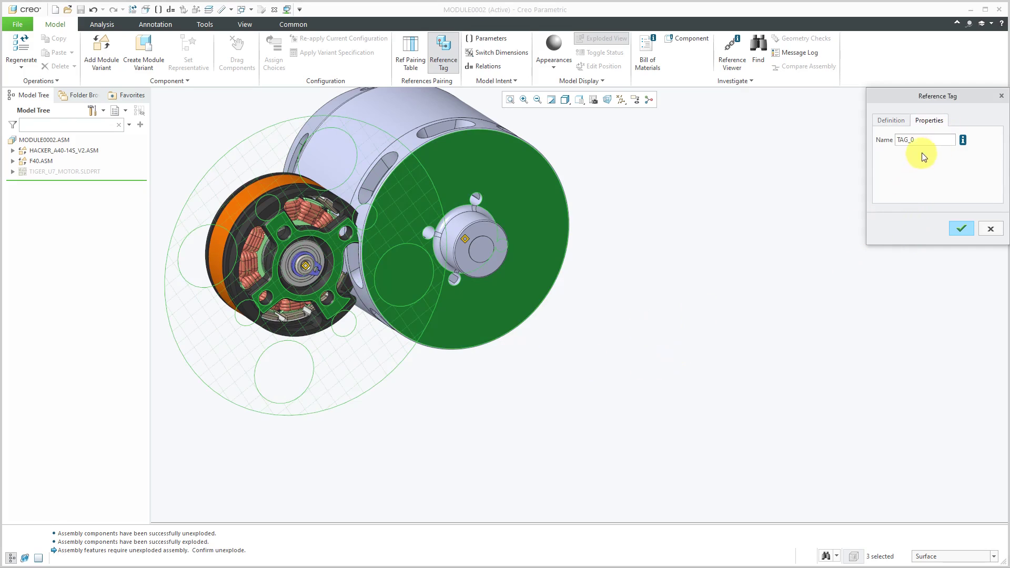
double_click(923, 140)
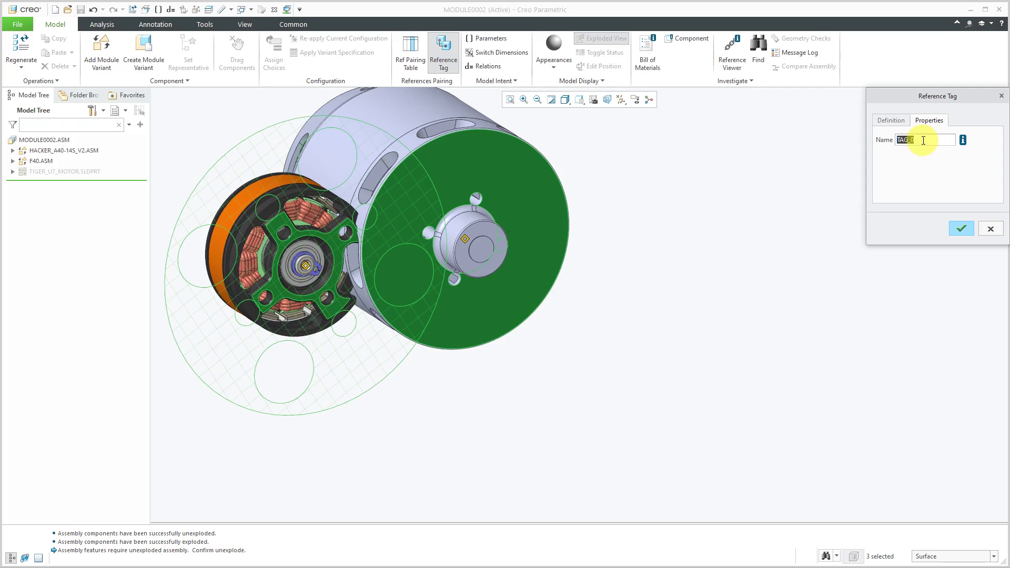
type("mount")
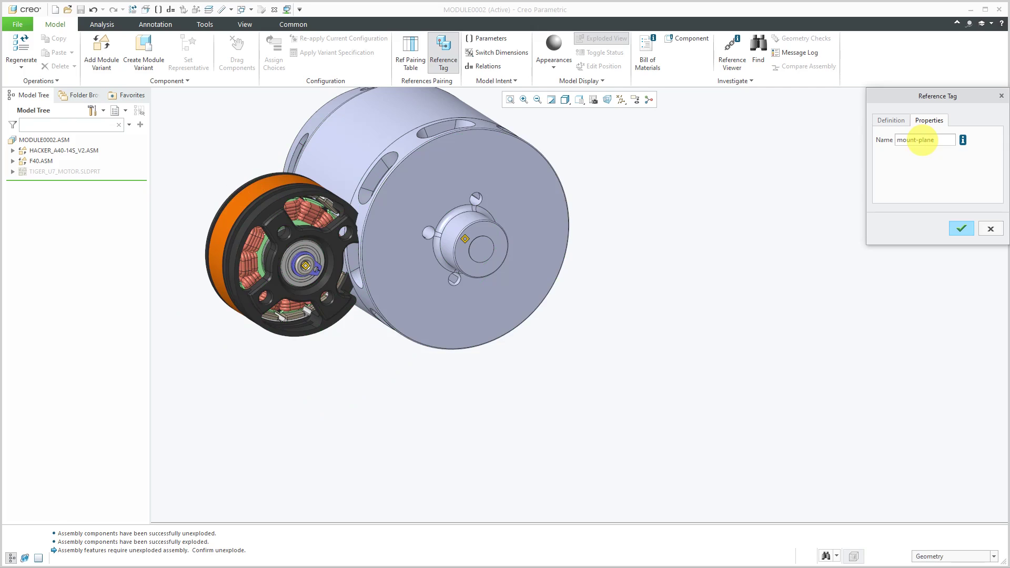
type("-plane")
left_click(961, 228)
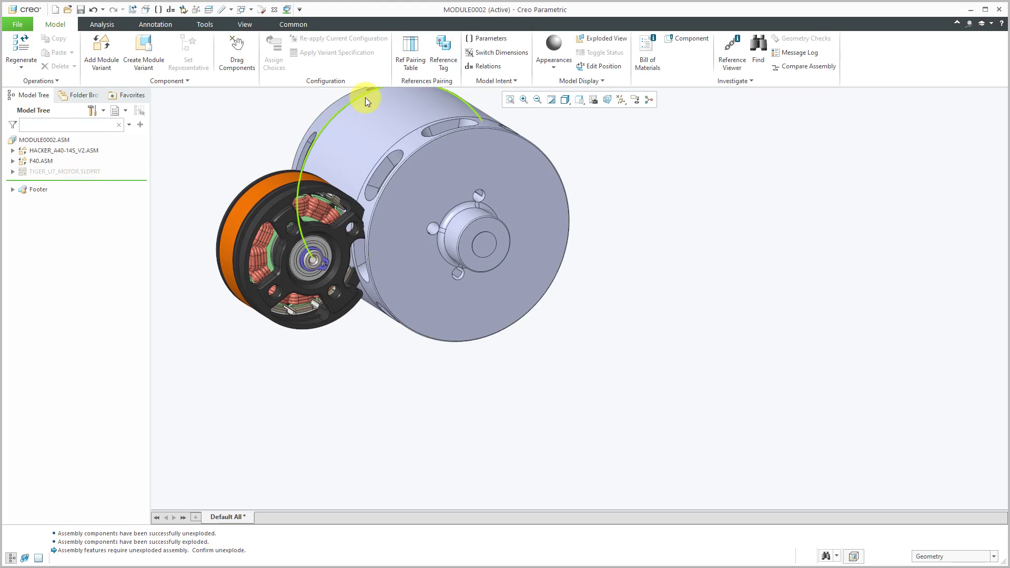
Start a second reference tag with the F40 rotor housing's outer cylinder and the Hacker motor's central boss cylinder as references.
left_click(424, 65)
left_click(443, 60)
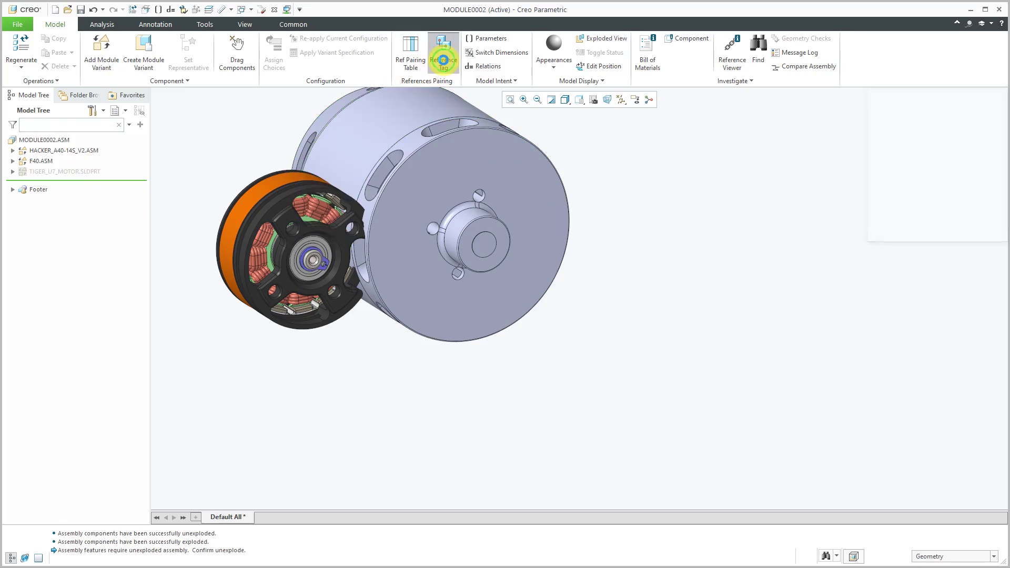
left_click(227, 213)
left_click(452, 235)
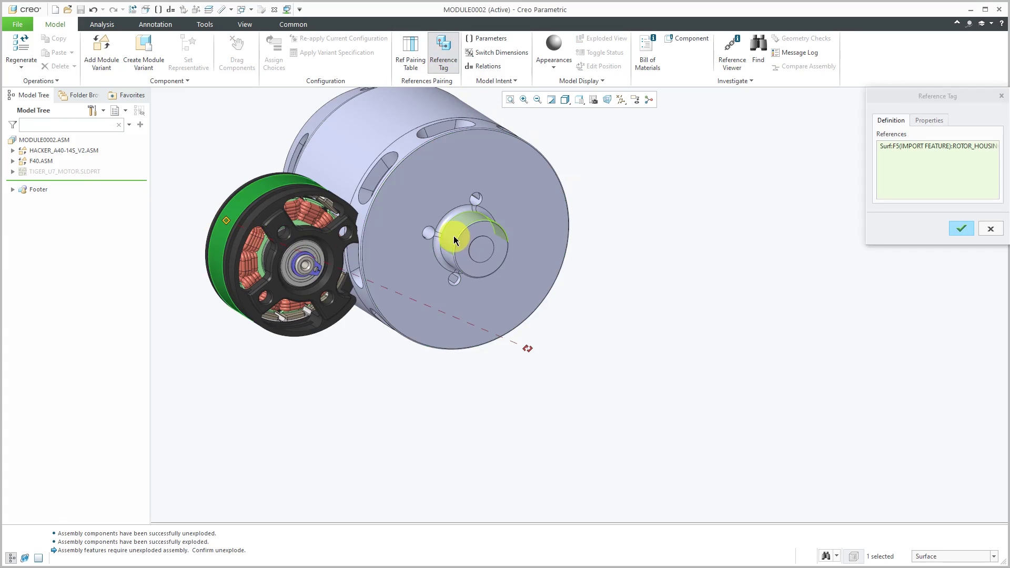
Show TIGER_U7_MOTOR.SLDPRT again and add its outer cylindrical surface to the tag references.
right_click(77, 173)
left_click(99, 178)
middle_click_drag(430, 402, 204, 344)
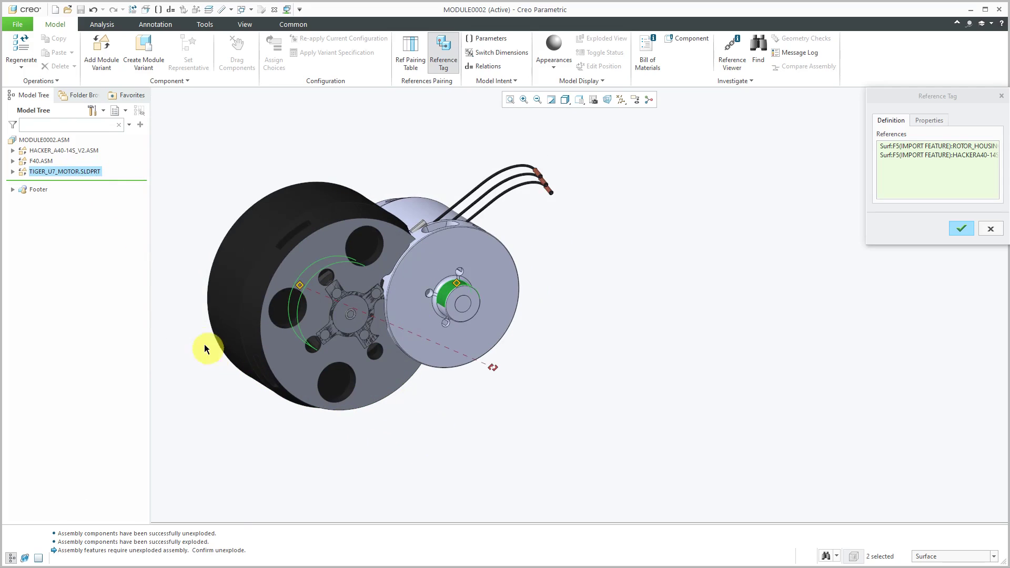
left_click(226, 319)
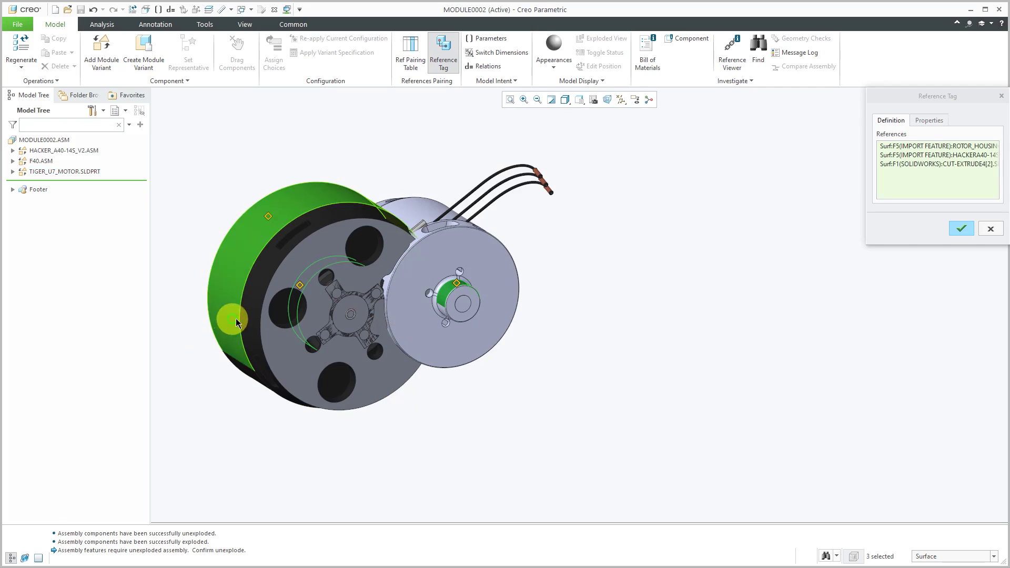
Name the second reference tag mount-cyl and complete it.
left_click(928, 120)
double_click(929, 141)
type("mount-cyl")
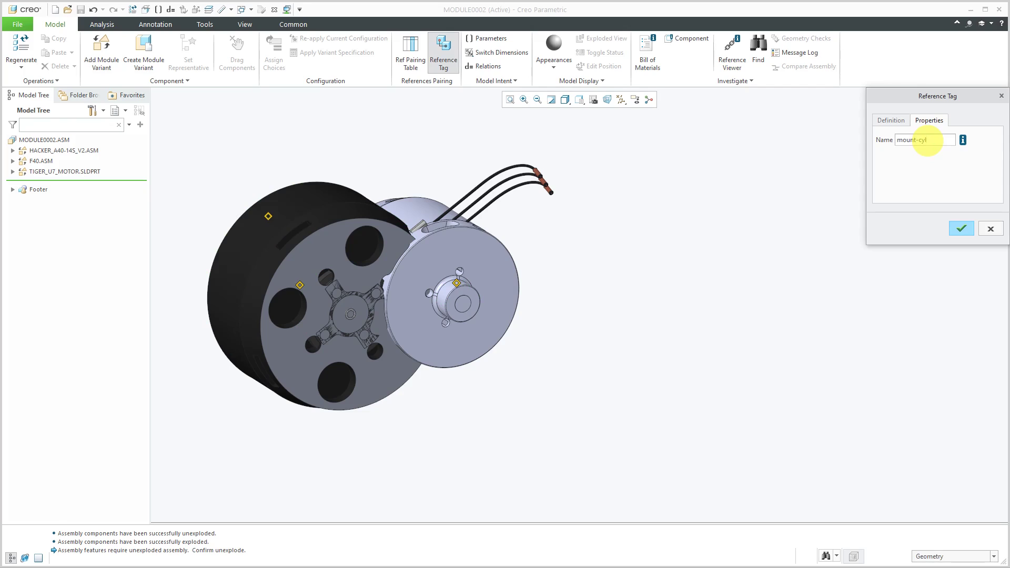
left_click(961, 228)
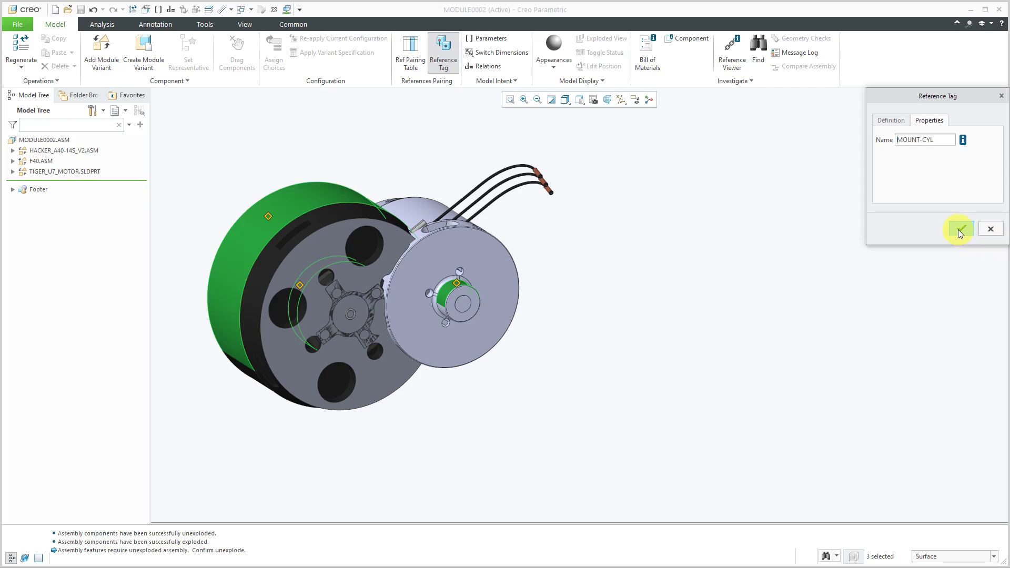
Expand the Footer group to list the reference tags and display MODULE0002.ASM in its exploded state.
left_click(12, 190)
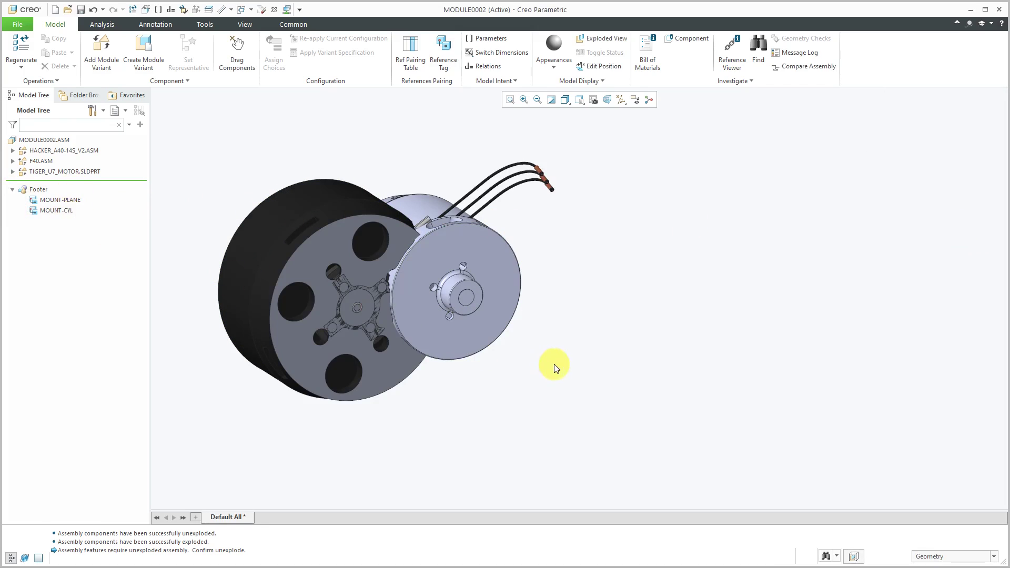
scroll(440, 340, "down", 3)
middle_click_drag(430, 312, 473, 302)
left_click(603, 40)
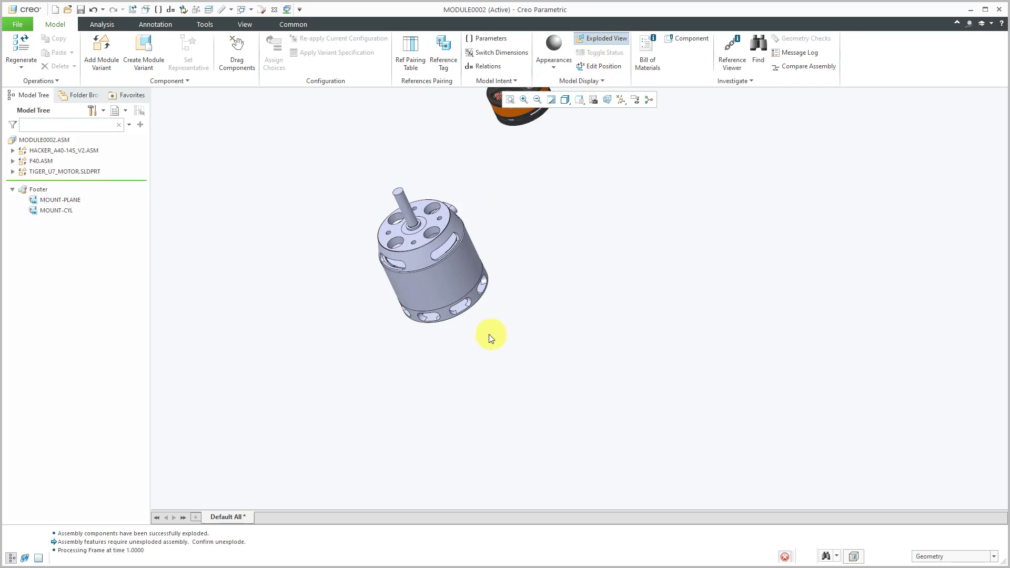
Examine the three exploded motor variants of MODULE0002.ASM from the shaft side and at several angles.
mouse_move(504, 304)
middle_mouse_down()
mouse_move(481, 293)
mouse_move(439, 309)
mouse_move(458, 349)
mouse_move(508, 308)
middle_mouse_up()
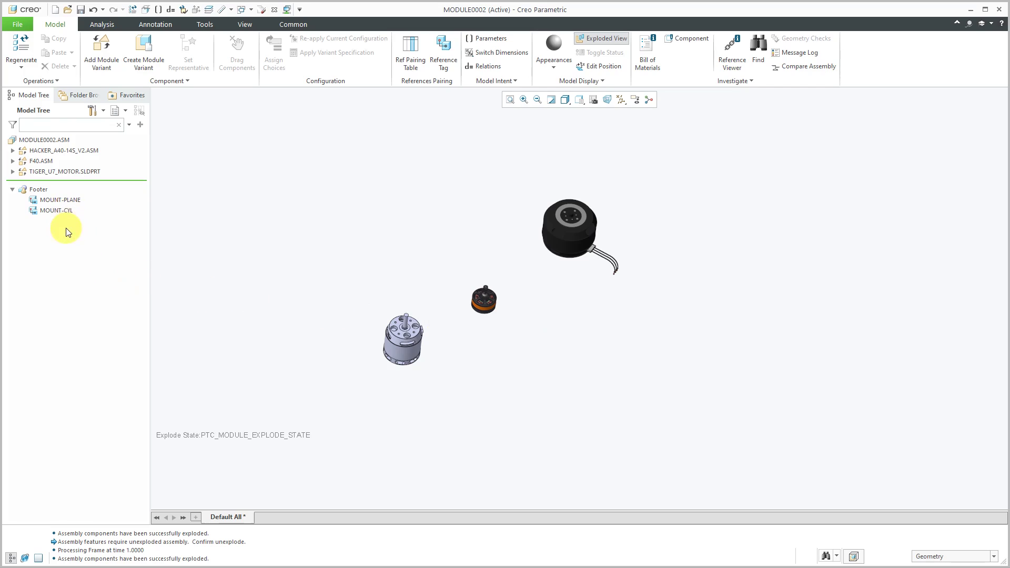
scroll(440, 337, "up", 3)
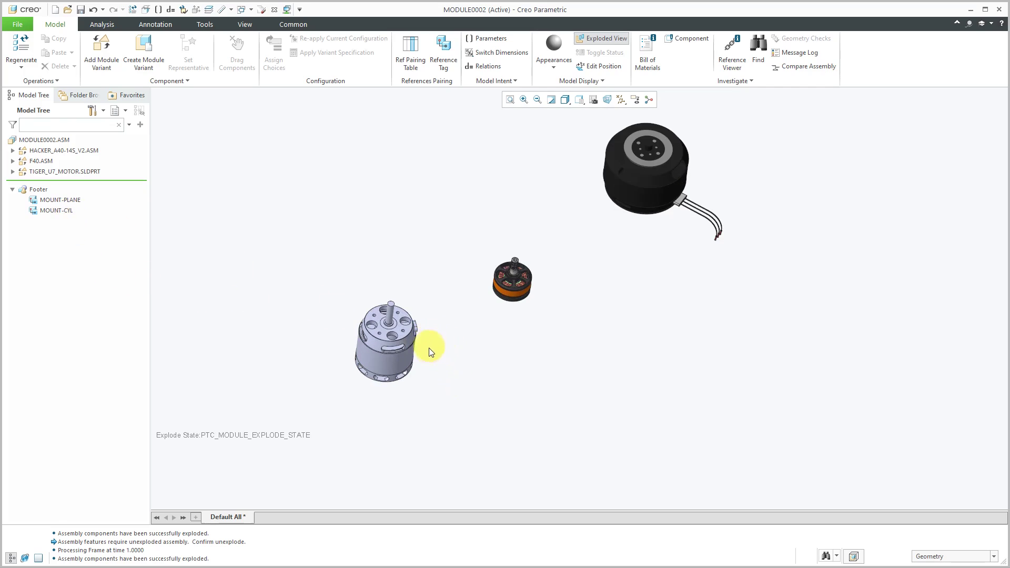
middle_click_drag(433, 349, 457, 341)
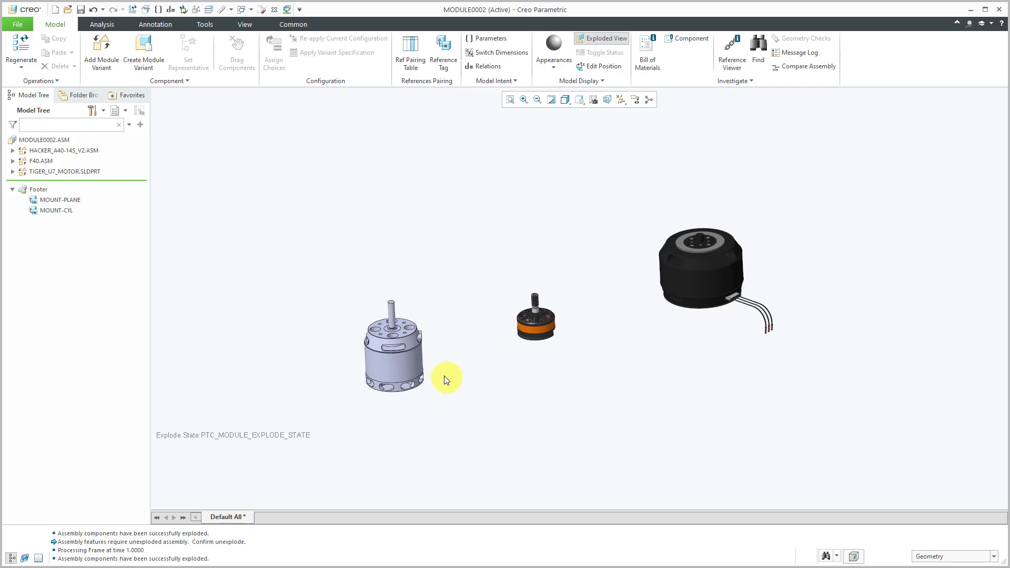
scroll(430, 361, "up", 3)
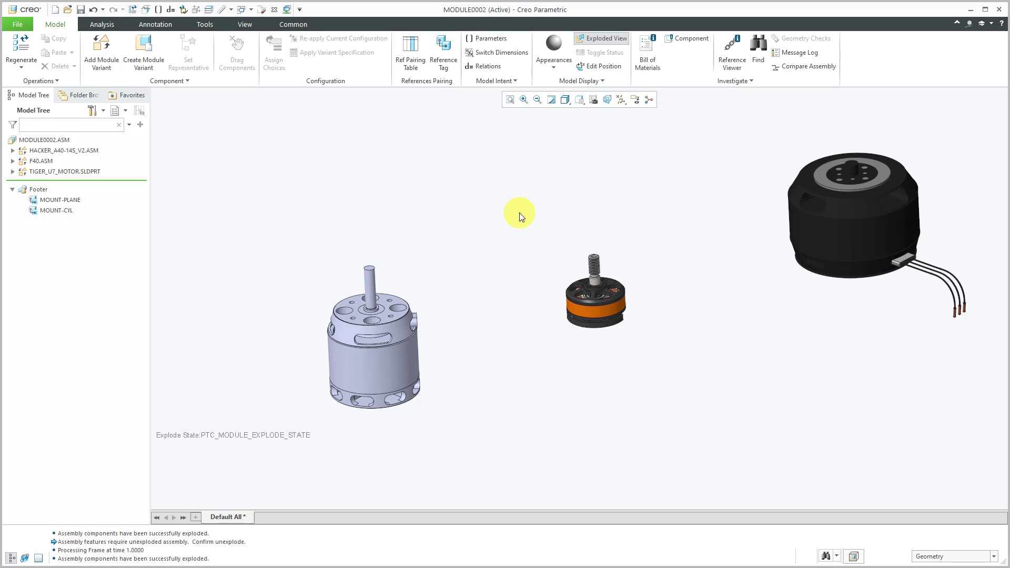
middle_click_drag(435, 331, 454, 362)
scroll(453, 331, "down", 2)
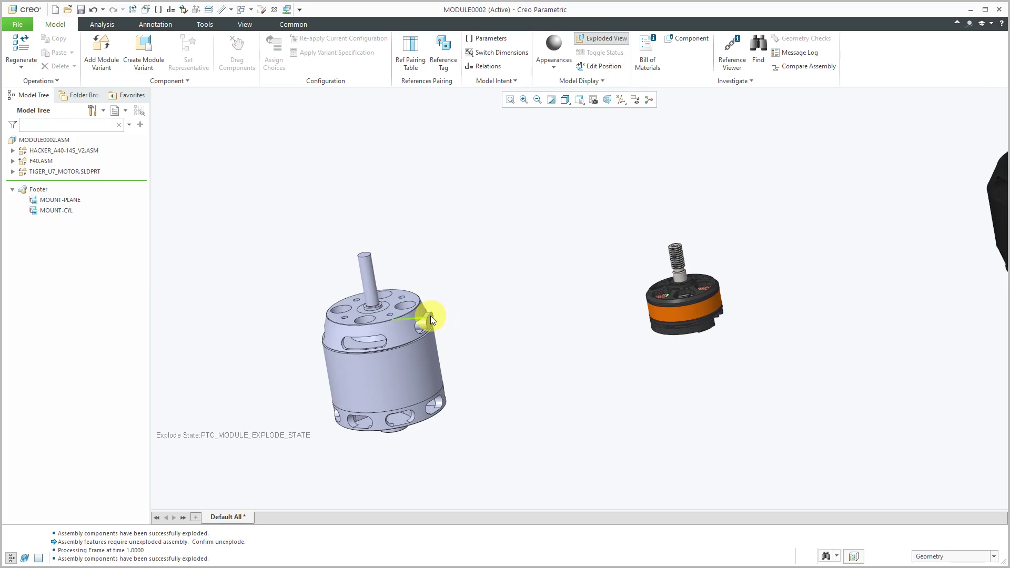
scroll(426, 319, "up", 3)
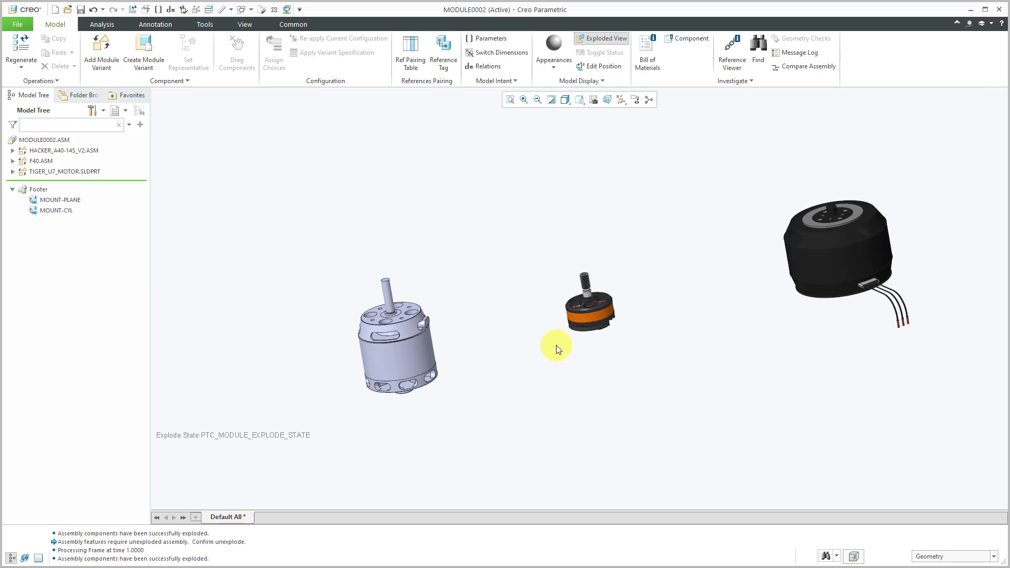
mouse_move(556, 345)
middle_mouse_down()
mouse_move(577, 349)
mouse_move(561, 357)
middle_mouse_up()
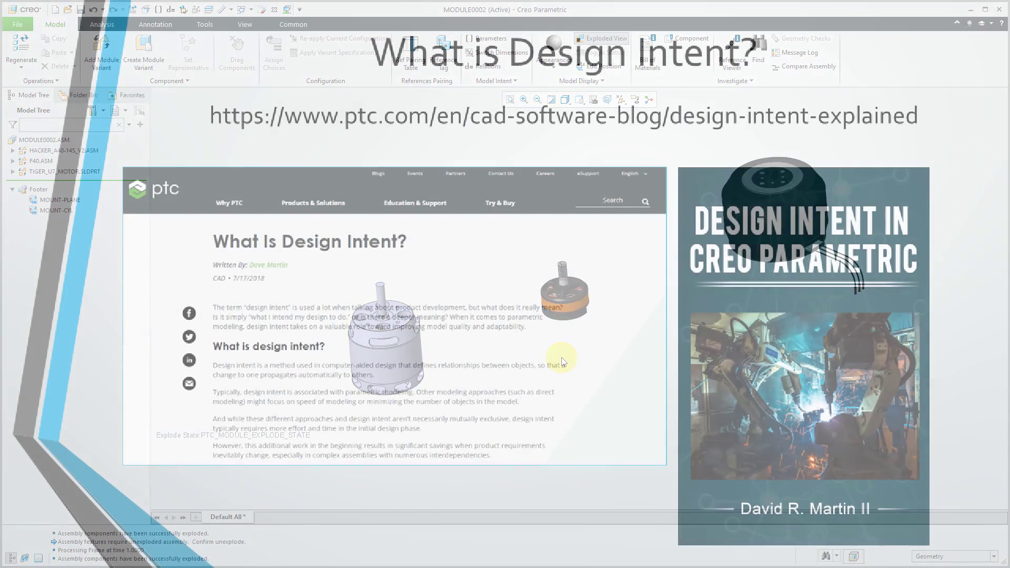